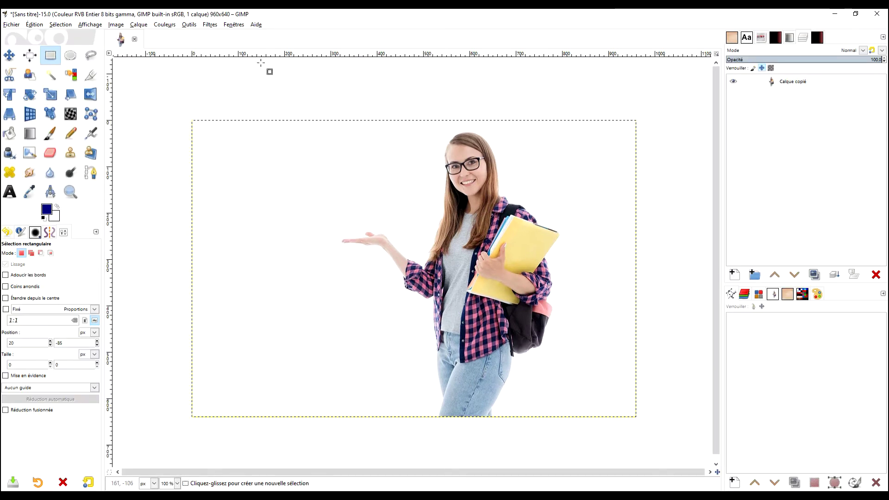
Search the G'MIC filters for "ico" and apply the Information silhouette icon to the image in dark blue
click(206, 25)
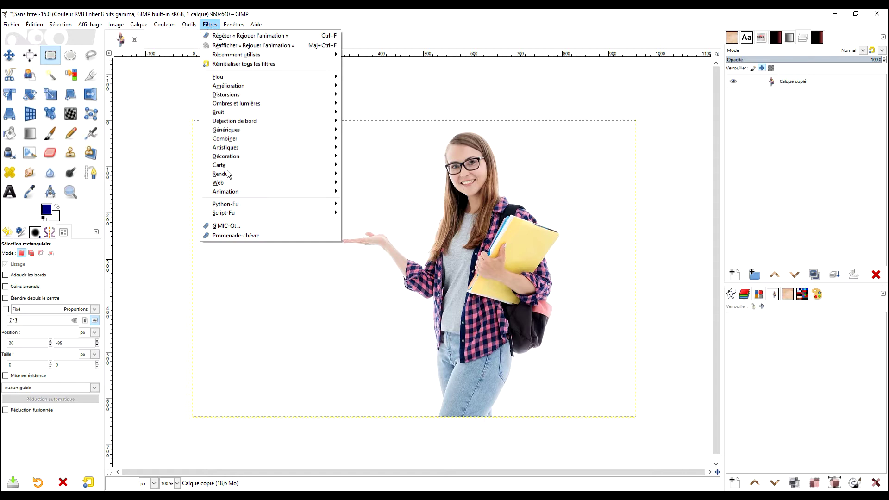
click(254, 227)
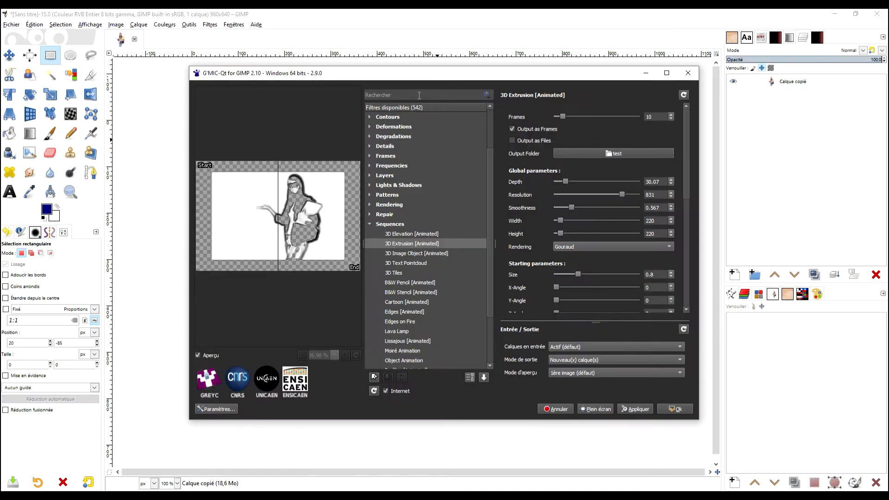
click(419, 95)
text(ico)
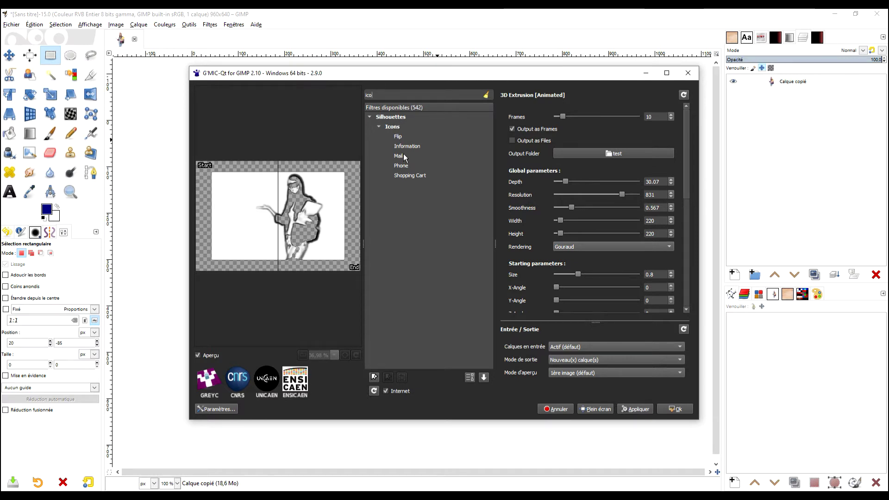
click(404, 146)
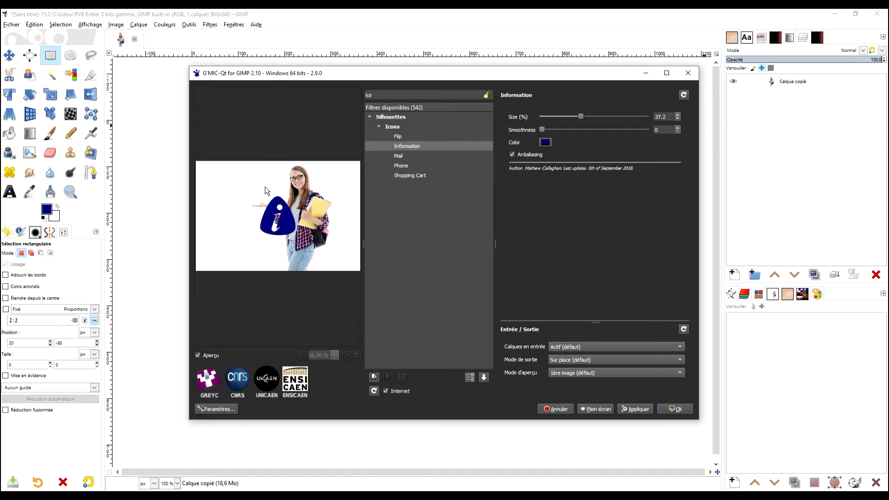
click(677, 408)
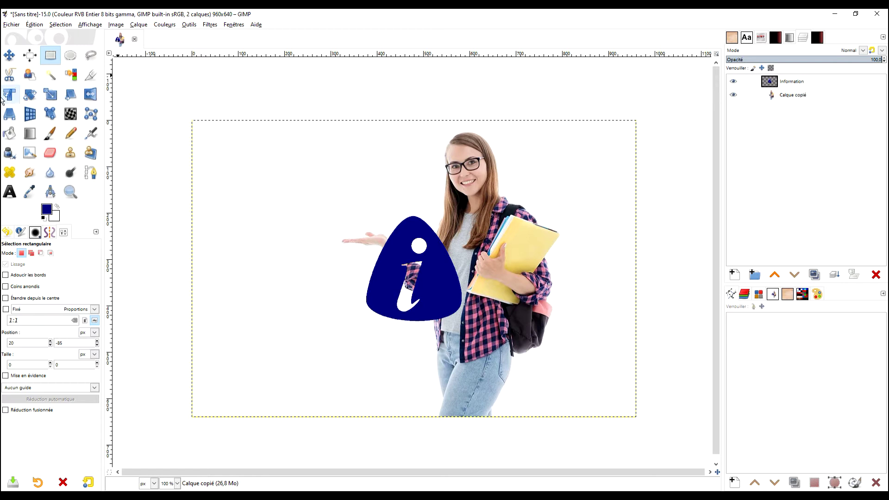
Select the Information layer and move the icon to just above the woman's open hand
click(780, 83)
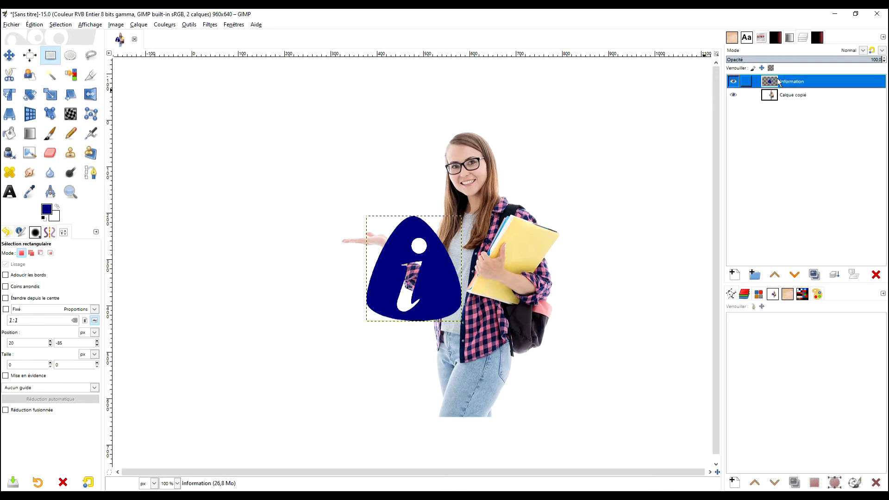
click(732, 82)
click(732, 83)
click(9, 57)
drag(380, 266, 336, 175)
Scale the information icon proportionally to about 180 x 199 px and place it above the woman's open hand
click(44, 95)
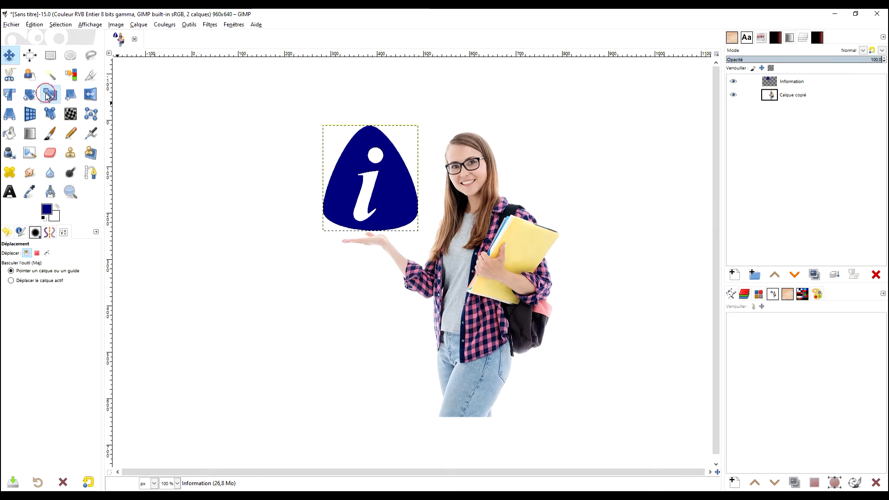
click(364, 159)
drag(323, 124, 345, 149)
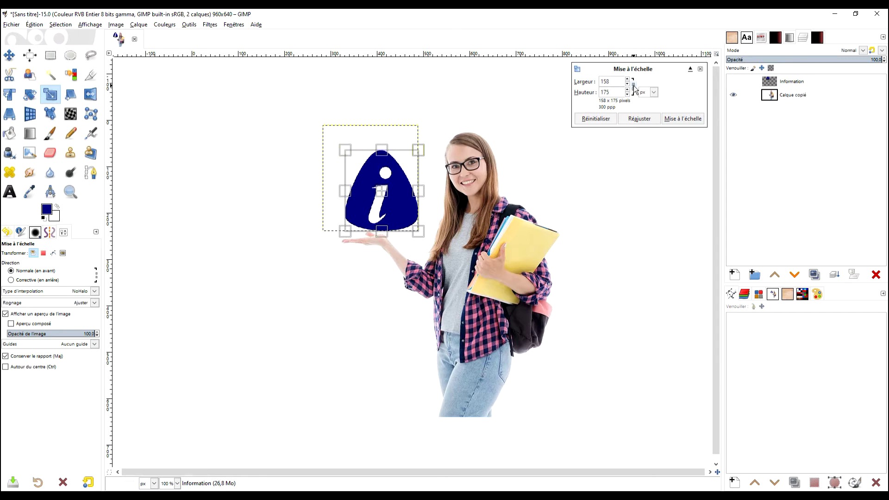
drag(345, 151, 340, 150)
drag(387, 196, 368, 174)
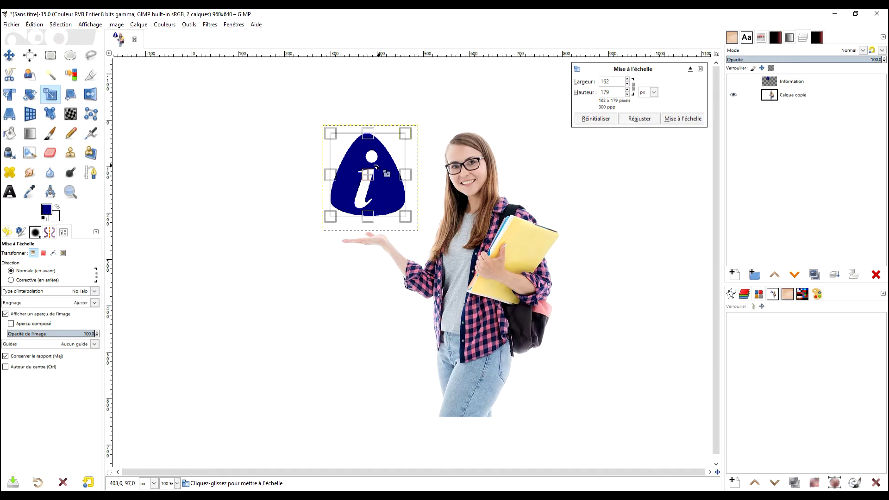
drag(330, 134, 320, 125)
drag(410, 219, 411, 220)
drag(365, 178, 376, 184)
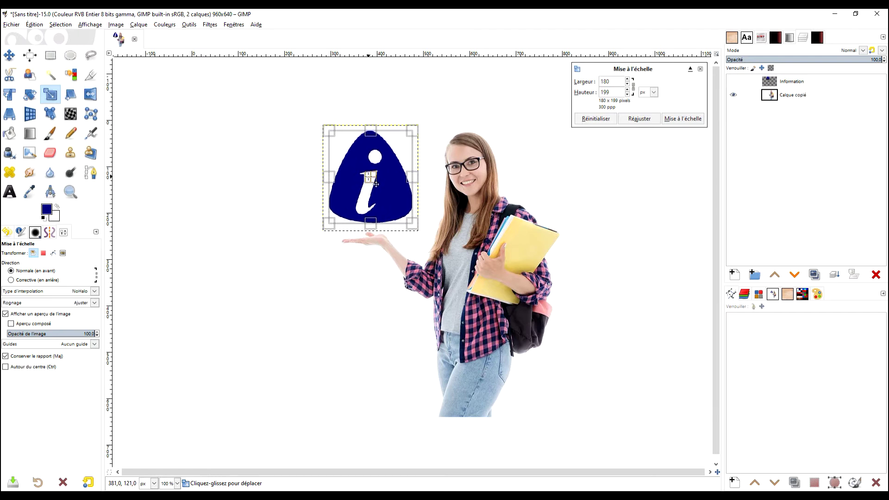
click(683, 119)
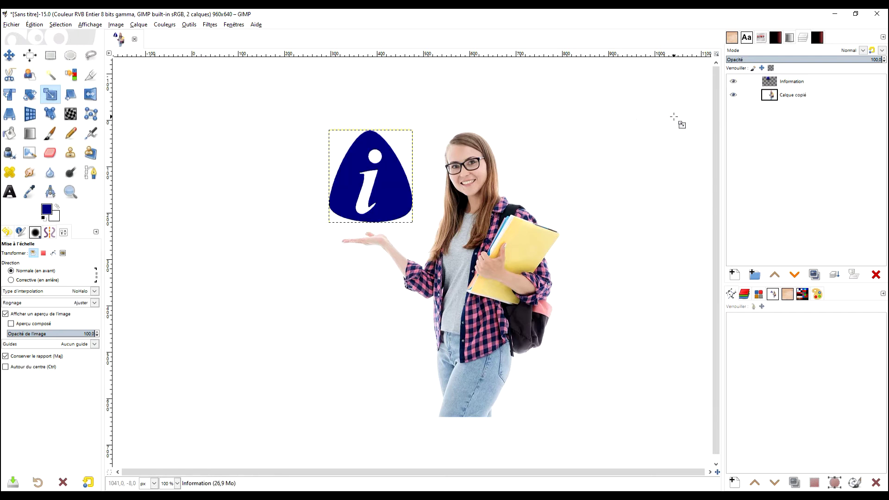
Make a 220 x 220 px rectangular selection around the information icon, positioned at 278, 11
click(50, 56)
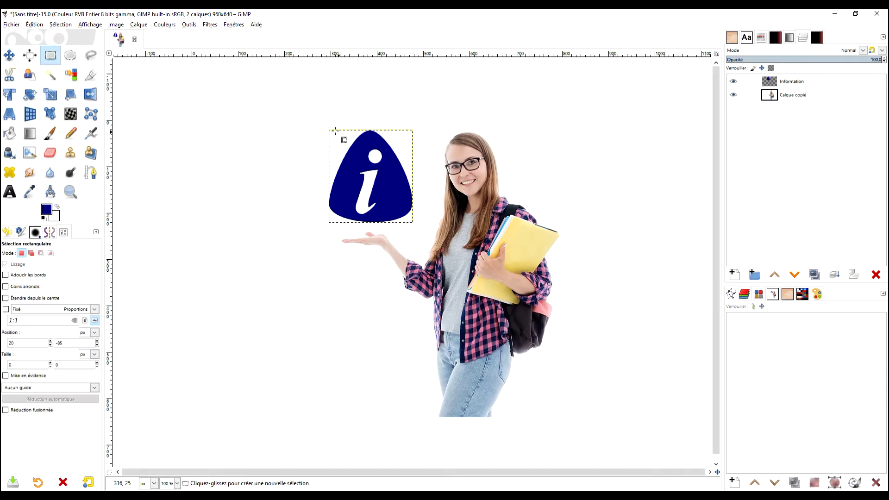
drag(319, 122, 424, 230)
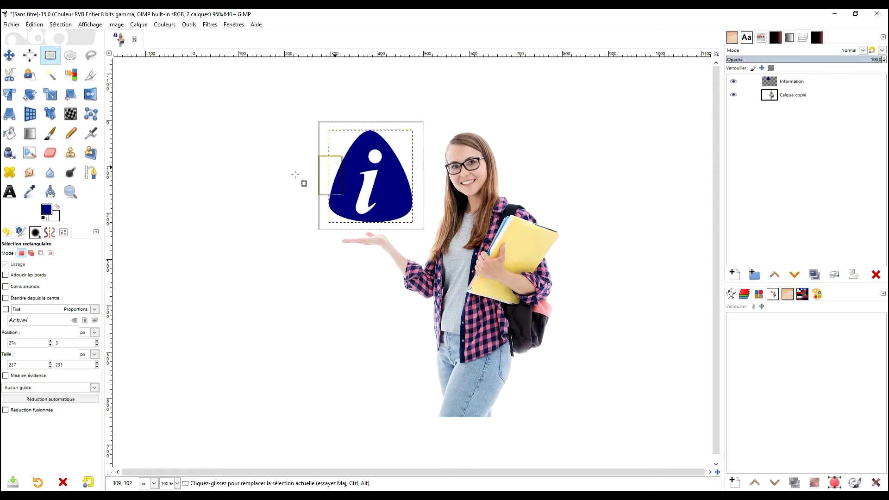
double_click(13, 365)
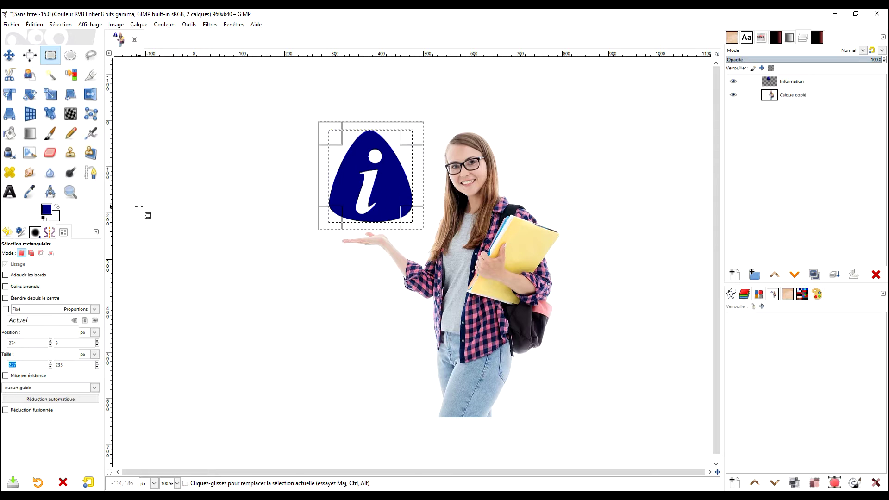
text(20)
key(BackSpace)
text(20)
key(Tab)
text(220)
key(Return)
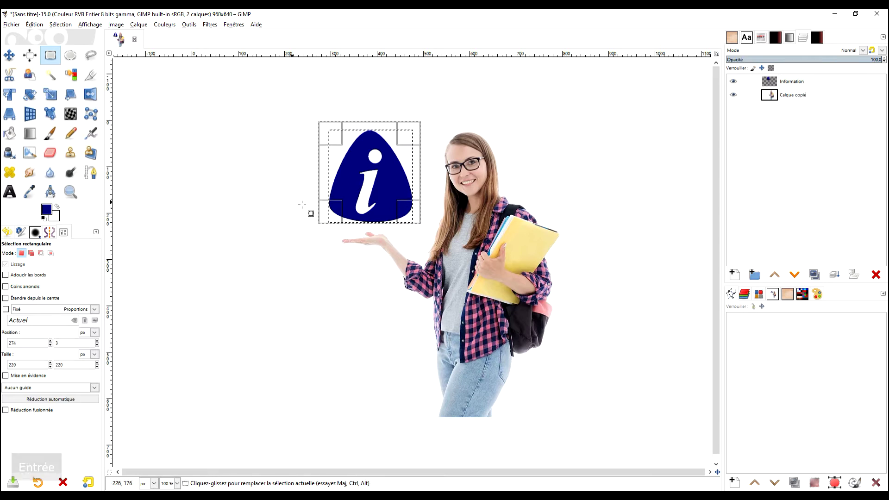
drag(371, 172, 374, 176)
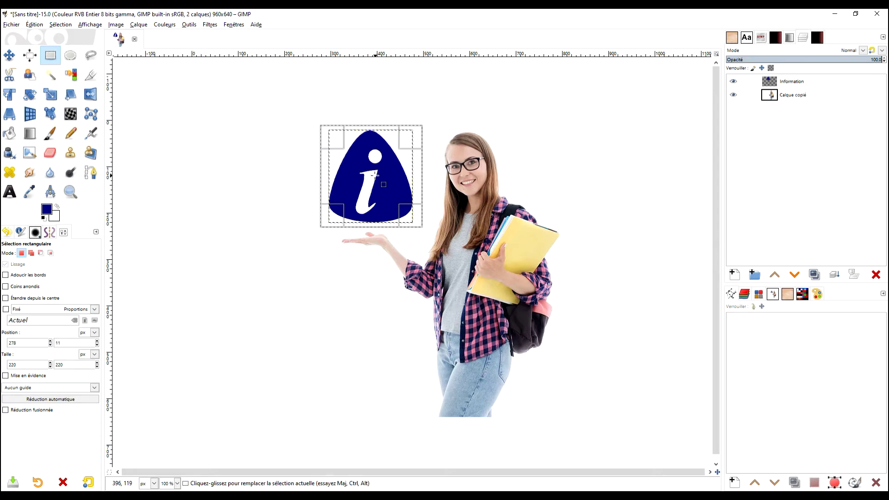
Crop the Information layer to the square selection and clear the selection
click(135, 26)
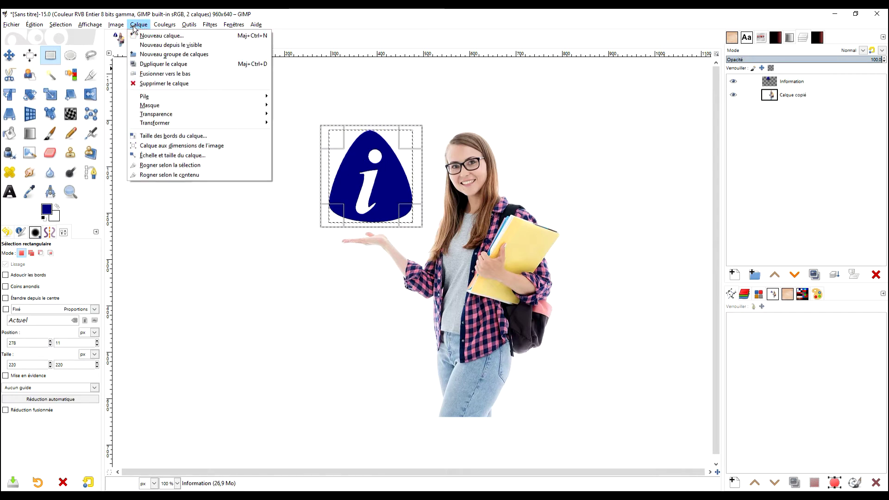
click(187, 167)
click(274, 168)
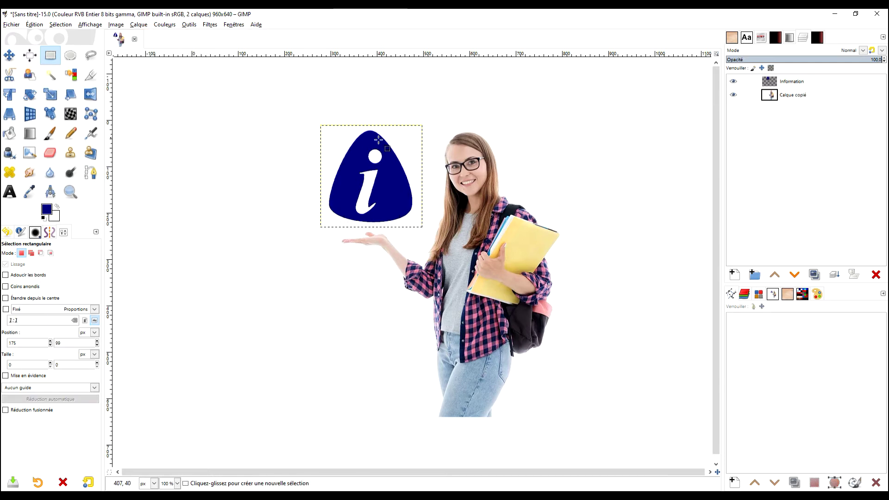
Choose the G'MIC filter 3D Extrusion [Animated] from the Sequences category for the icon layer
click(207, 28)
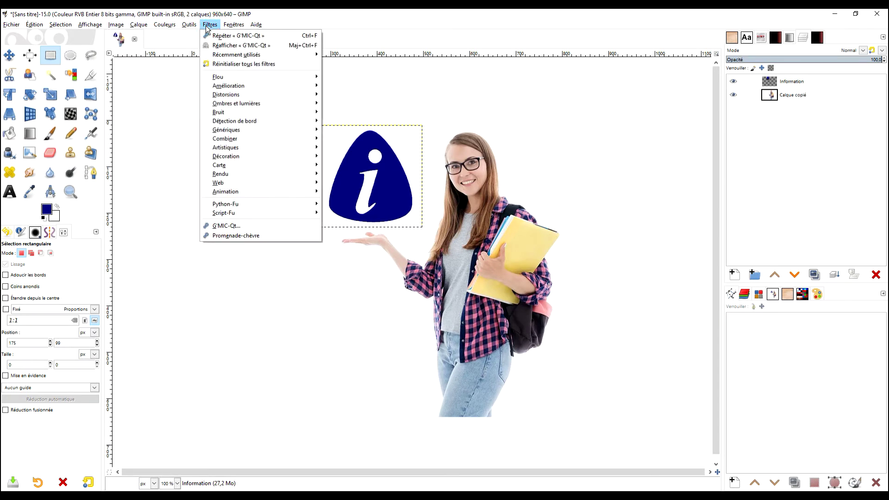
click(225, 225)
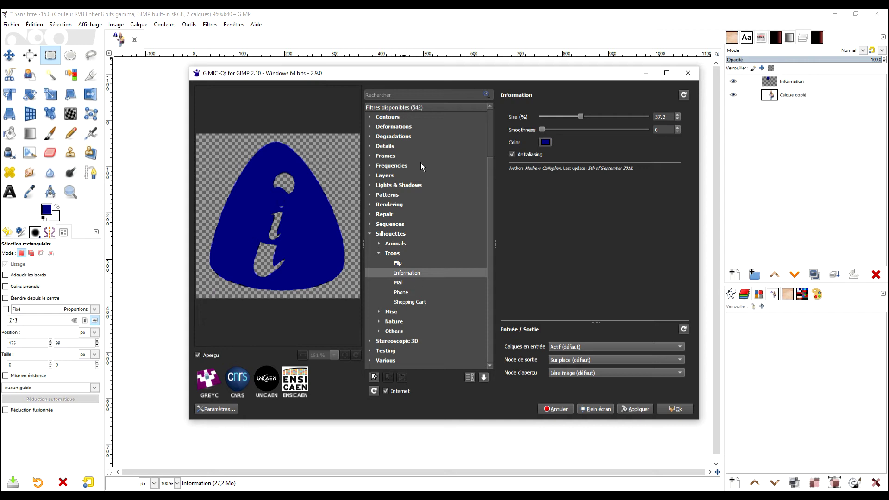
click(371, 234)
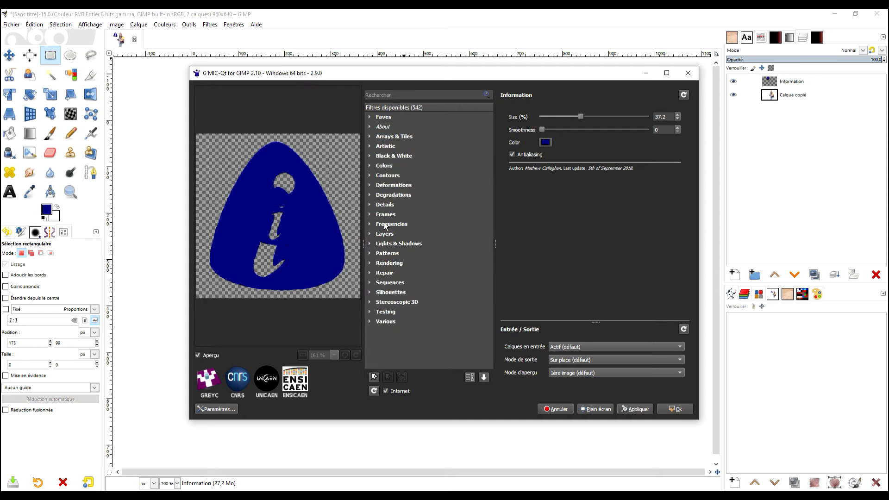
click(371, 283)
scroll(424, 238, down, 4)
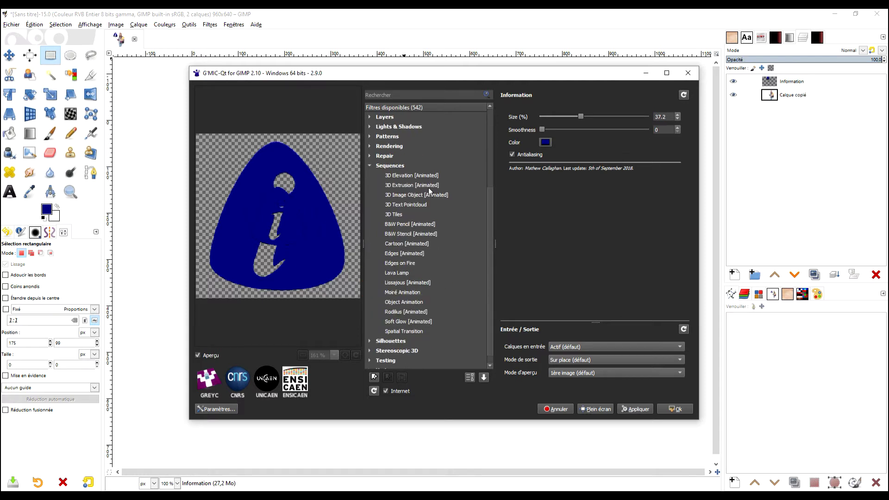
click(406, 186)
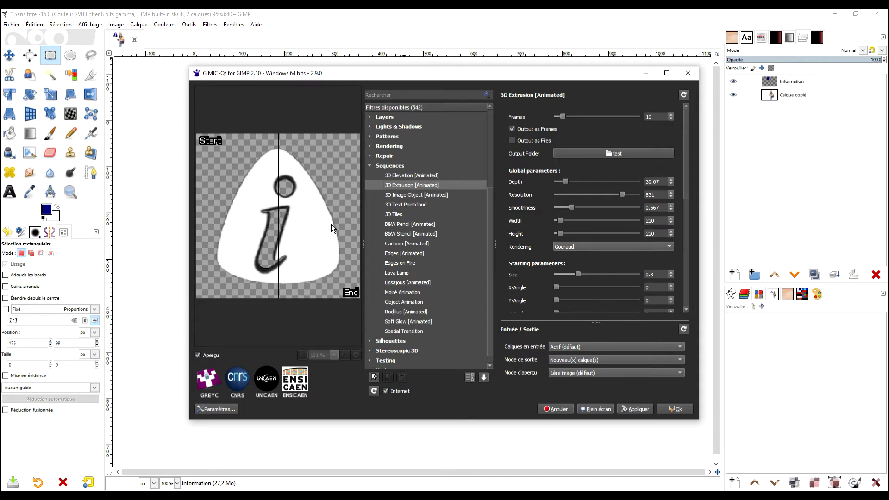
Set the 3D extrusion to 20 frames, review its starting and ending parameters, and generate the frames as new layers
click(563, 118)
drag(564, 116, 567, 117)
drag(625, 197, 649, 202)
drag(684, 188, 688, 238)
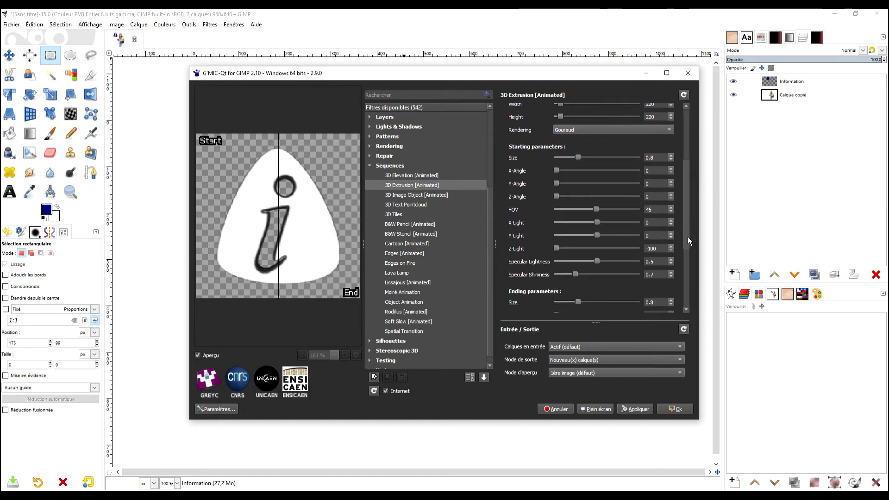
drag(685, 180, 686, 194)
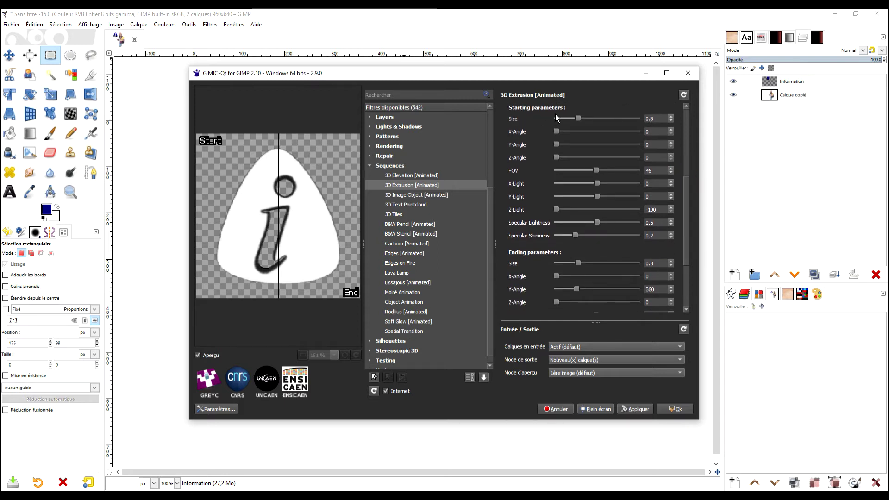
drag(688, 223, 688, 287)
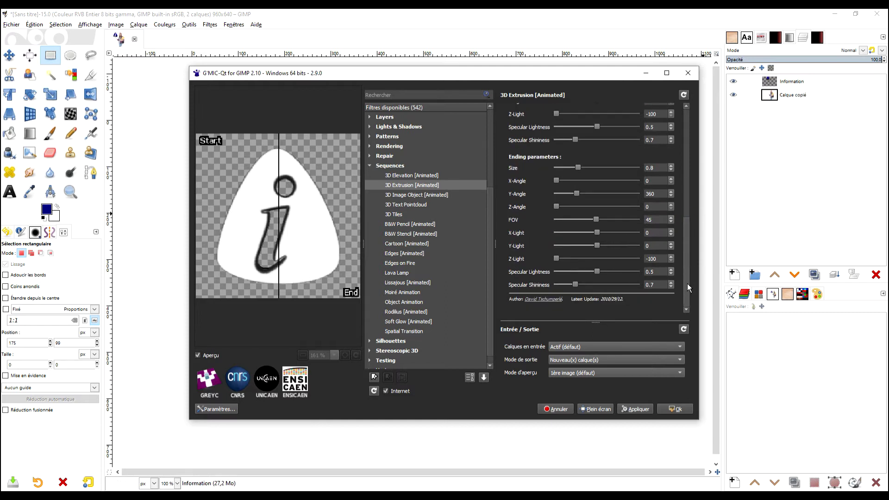
drag(688, 241, 689, 199)
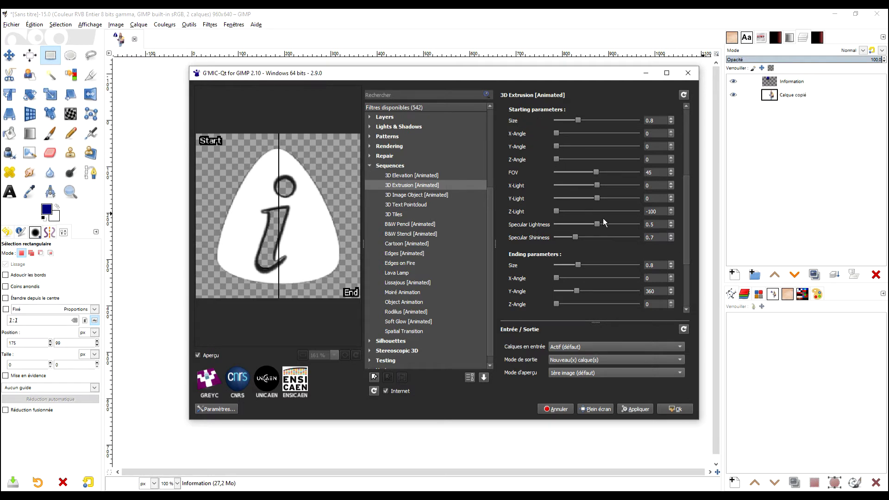
drag(688, 217, 685, 245)
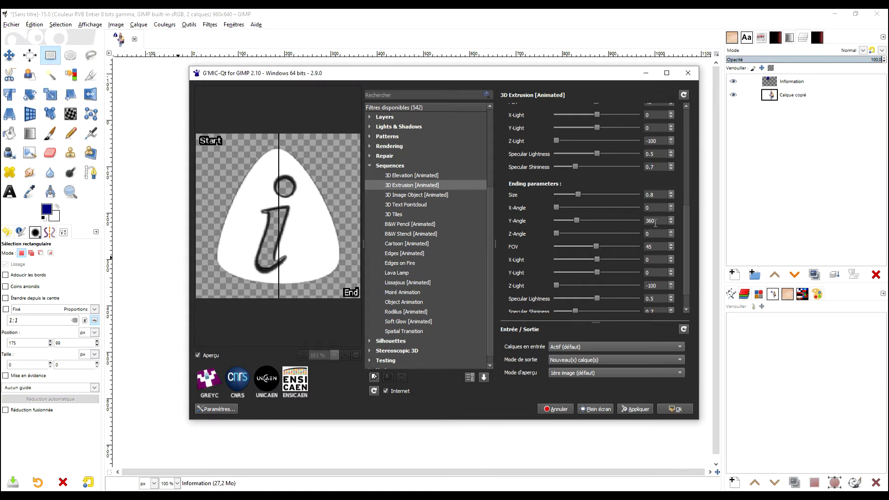
drag(688, 230, 687, 256)
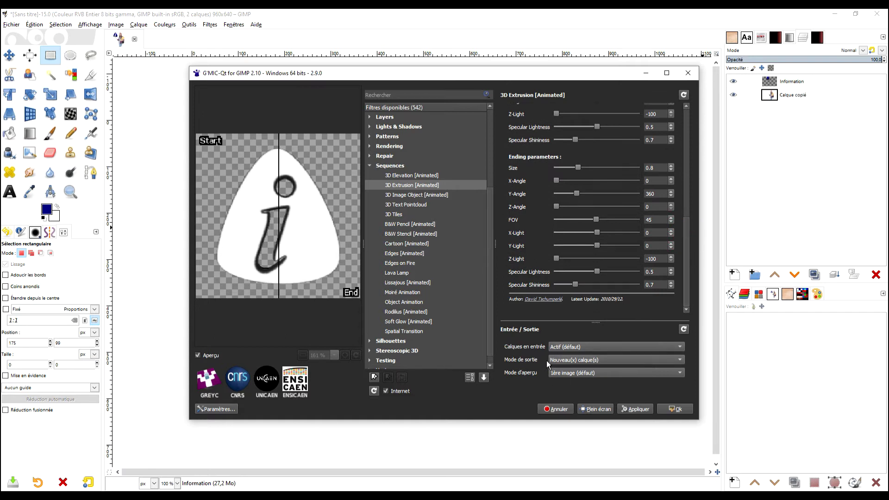
click(675, 409)
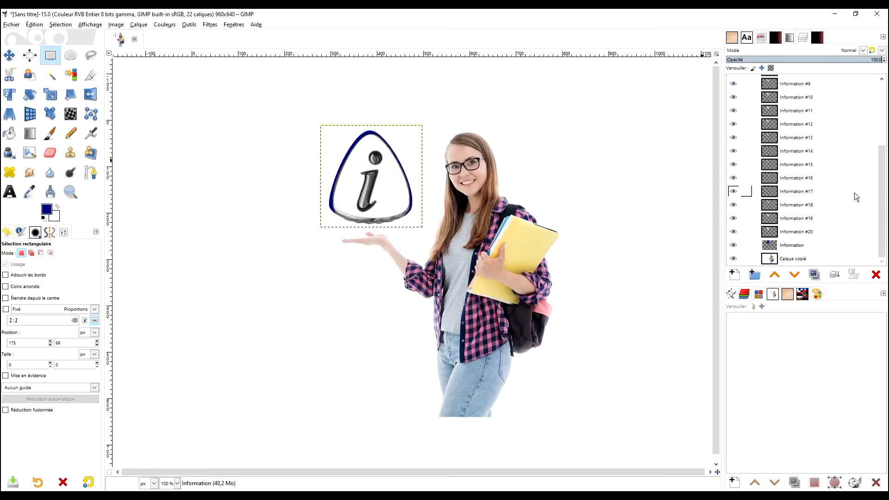
Delete the original flat Information layer located between the generated frames and the photo layer
click(834, 245)
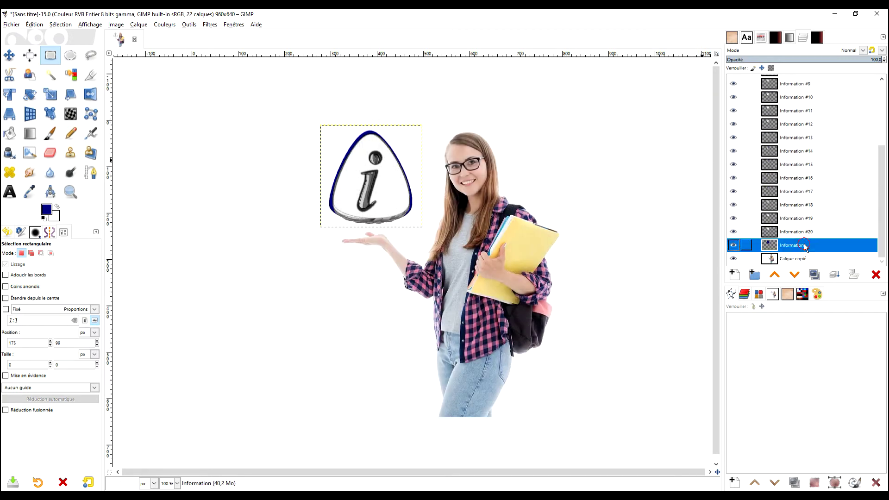
click(875, 275)
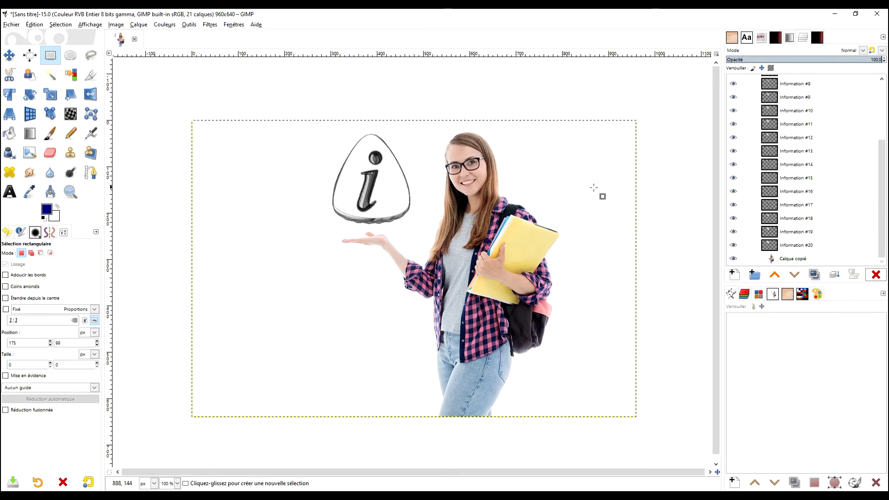
Preview the layer animation in the playback window and close the preview
click(215, 29)
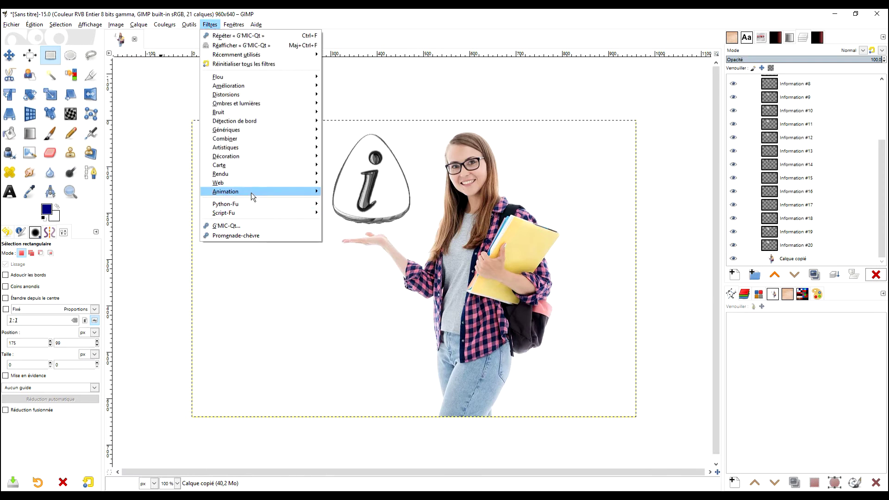
mouse_move(251, 193)
click(365, 283)
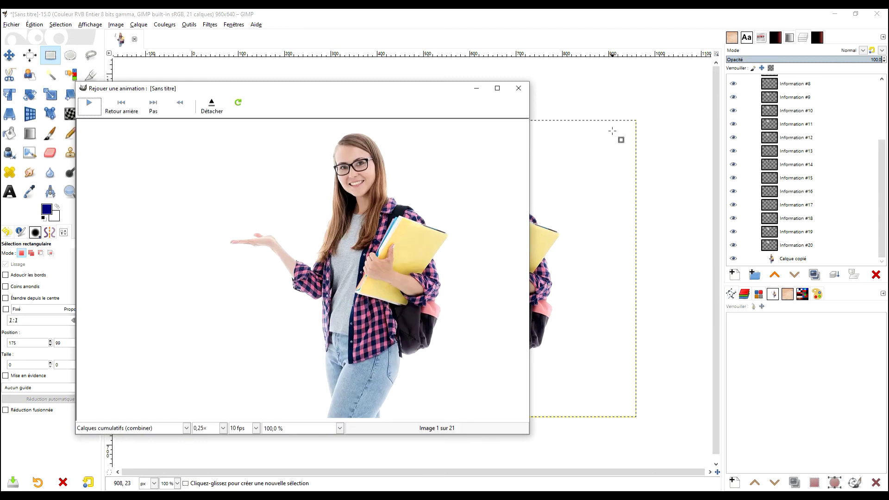
click(518, 88)
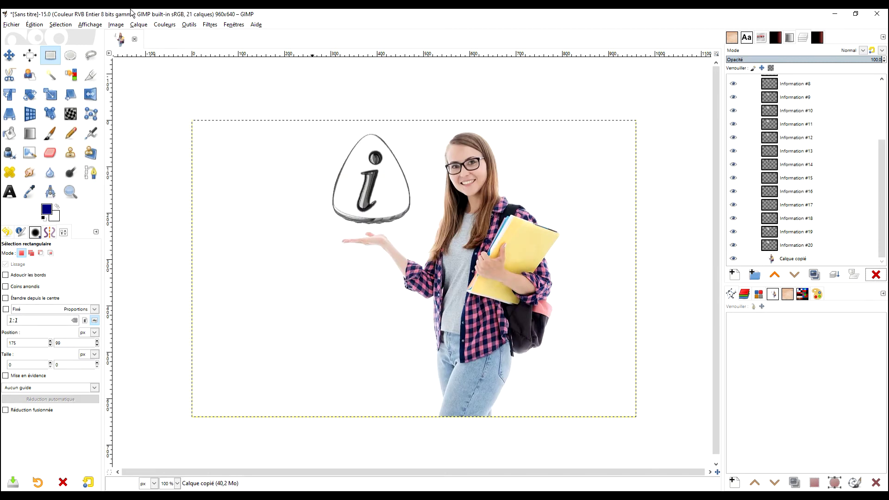
Open the animation playback in an enlarged window and play the frames in cumulative layers mode
click(209, 25)
mouse_move(295, 193)
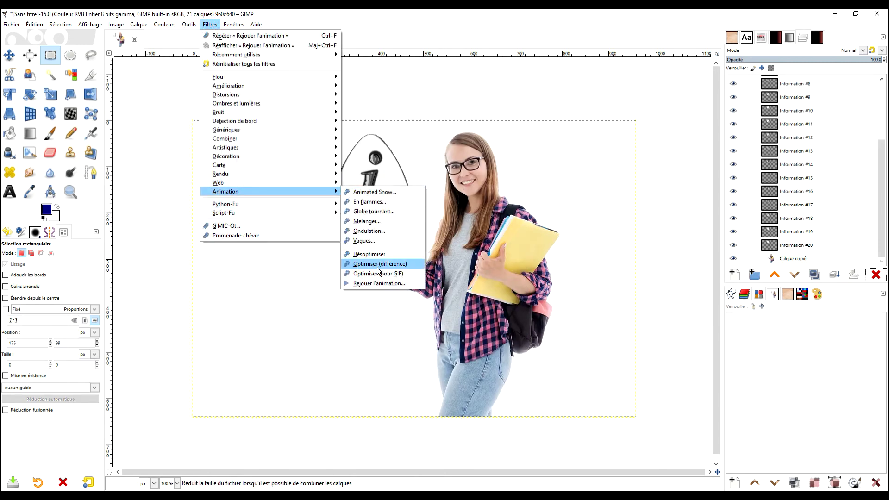
click(379, 283)
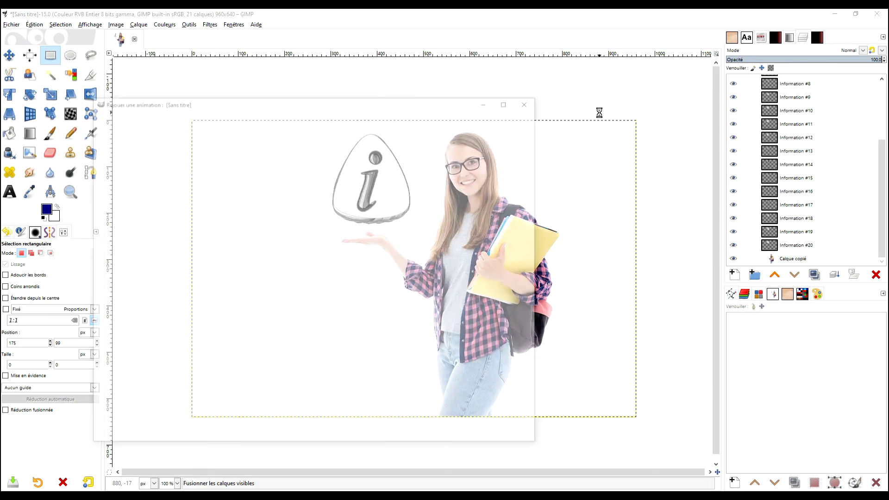
click(508, 99)
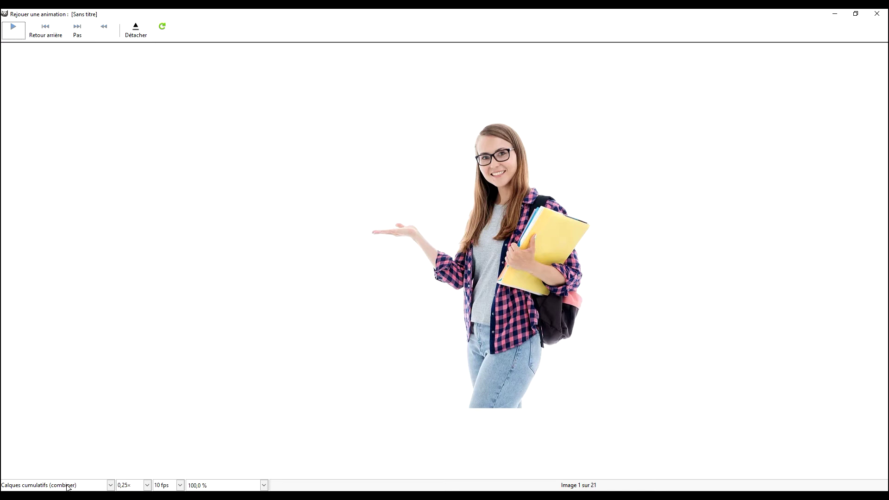
click(13, 29)
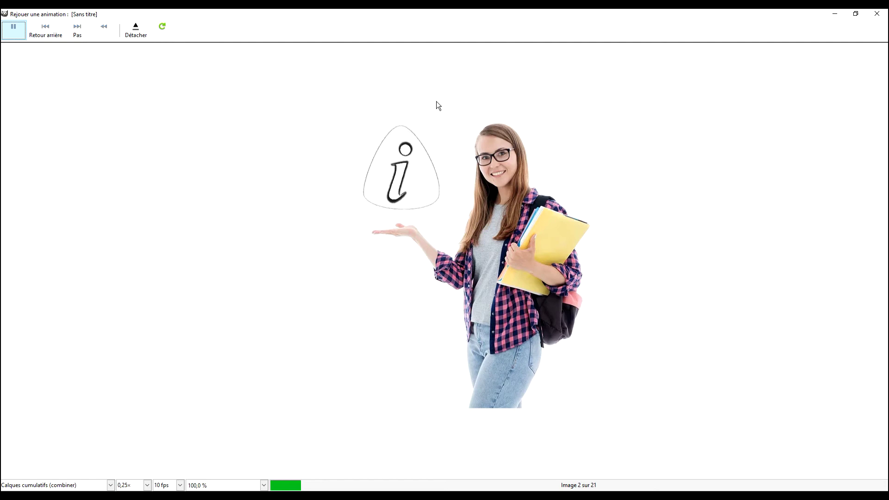
Switch the animation playback to one frame per layer (replace) and set the speed to 1×, then close the preview
click(110, 485)
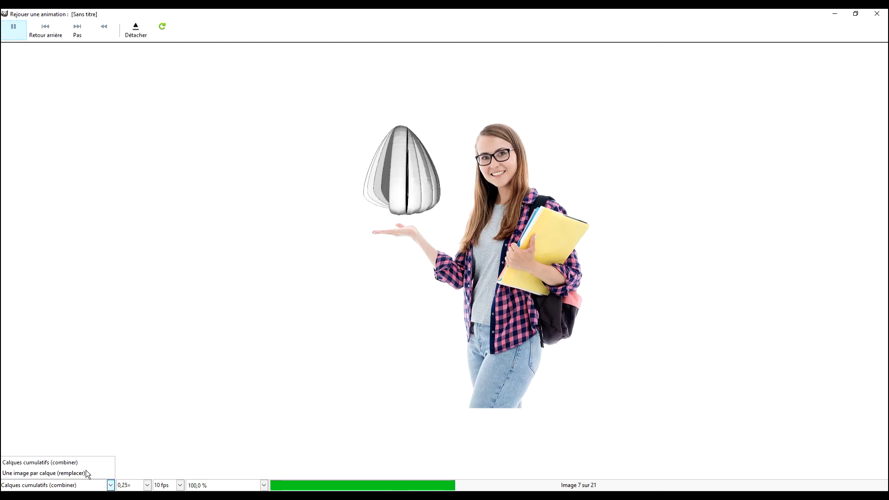
click(86, 473)
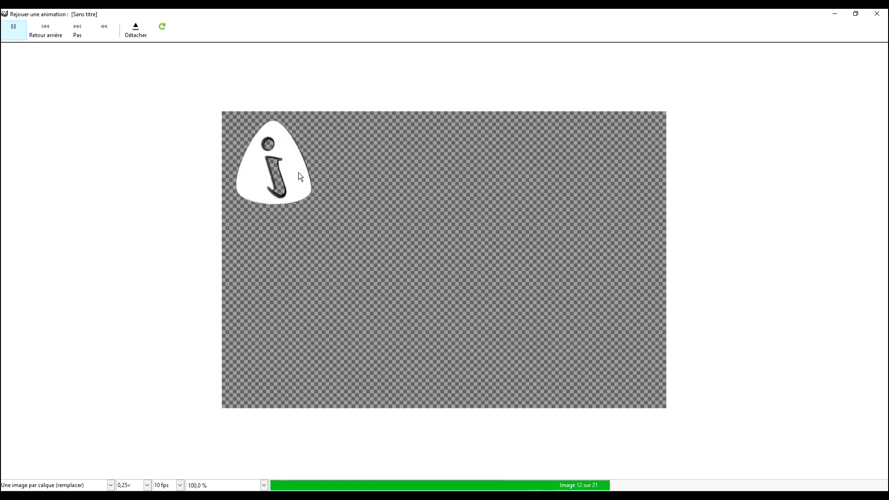
click(147, 485)
click(132, 441)
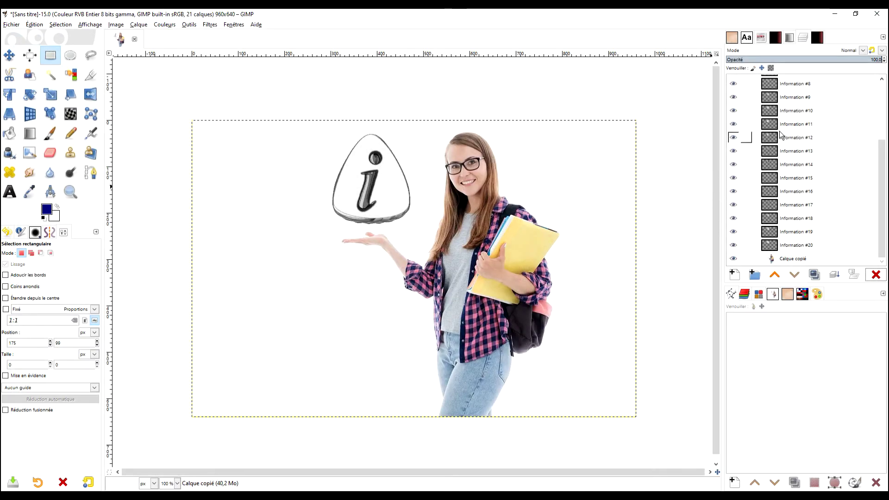
Rename the photo layer beneath the Information frames as "original" and check it by toggling its visibility
scroll(820, 195, up, 4)
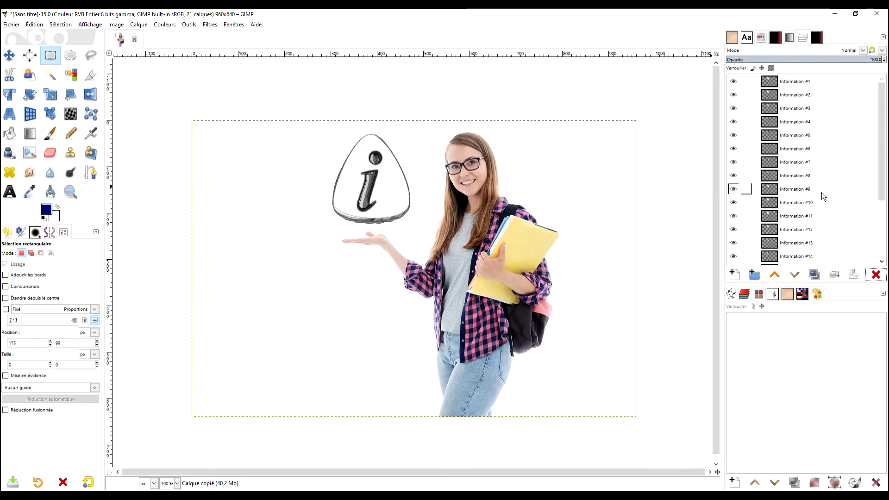
scroll(824, 171, down, 4)
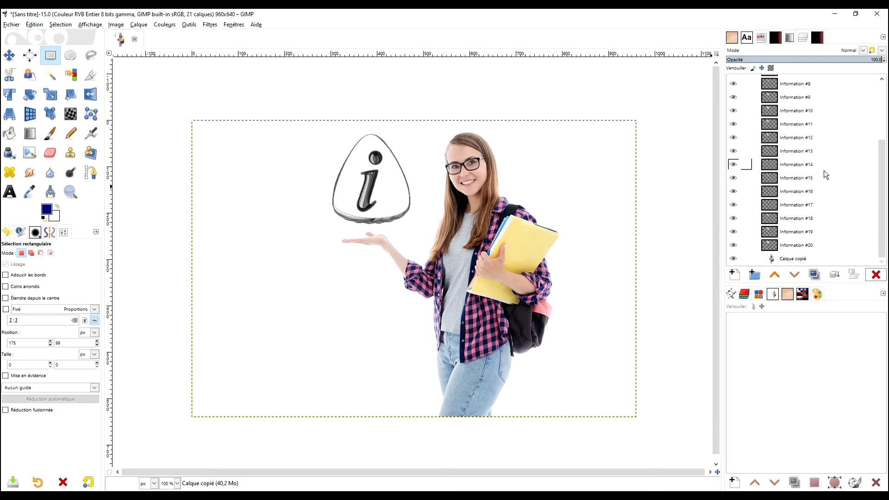
click(793, 259)
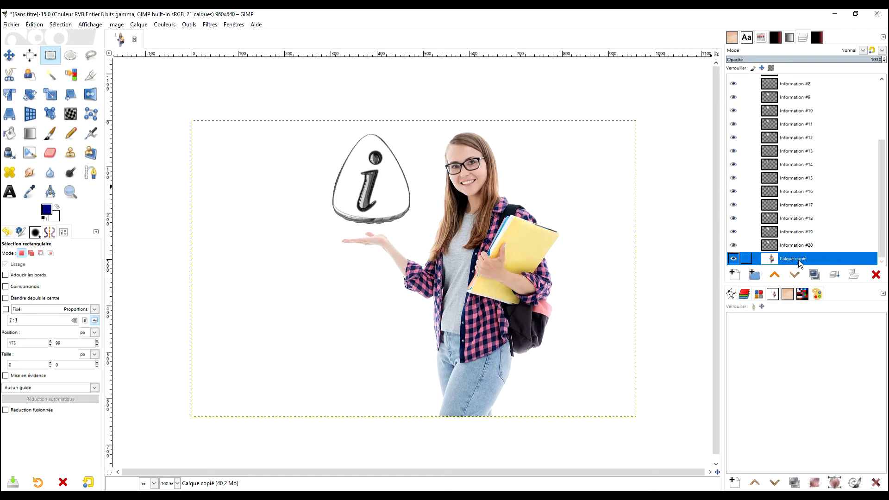
double_click(803, 260)
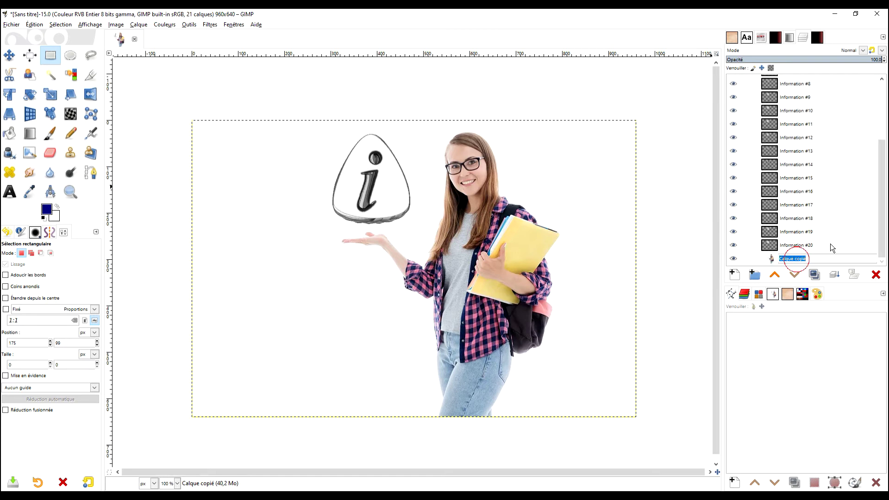
text(origi)
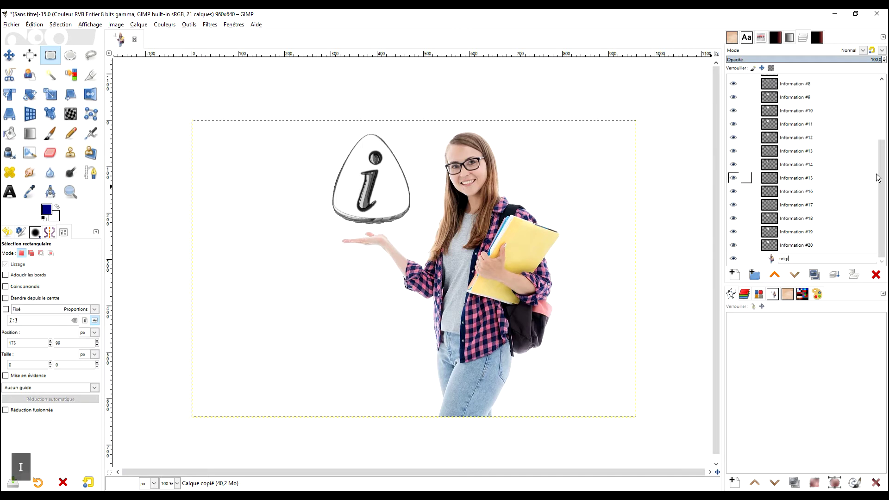
text(nal)
key(Return)
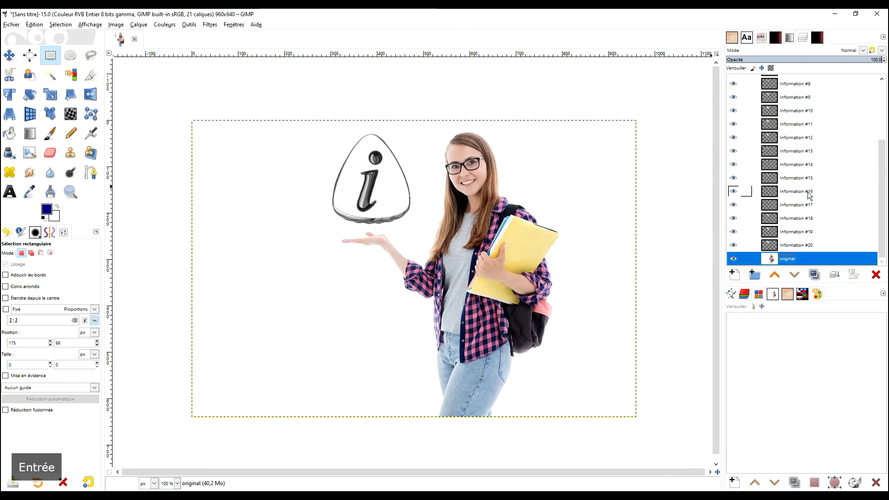
click(736, 261)
click(736, 260)
Apply the Blend (Mélanger) animation filter with 1 intermediate frame, a maximum blur radius of 0 and looping enabled
click(209, 25)
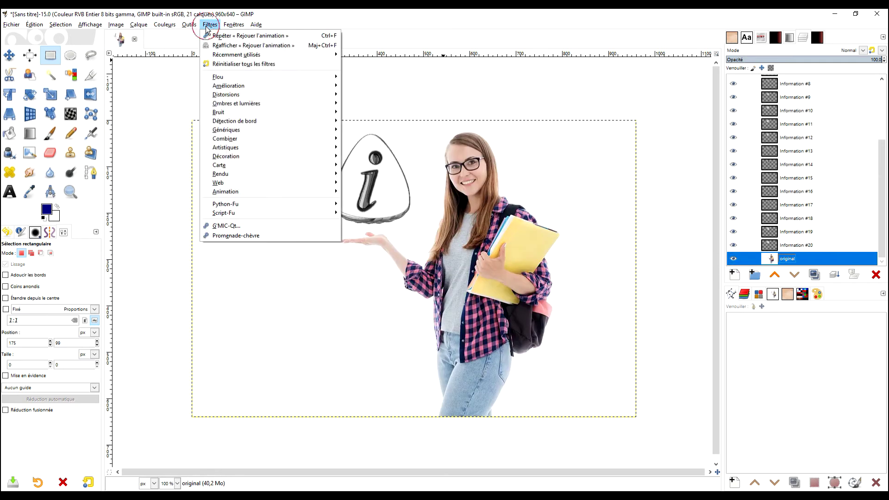
mouse_move(255, 167)
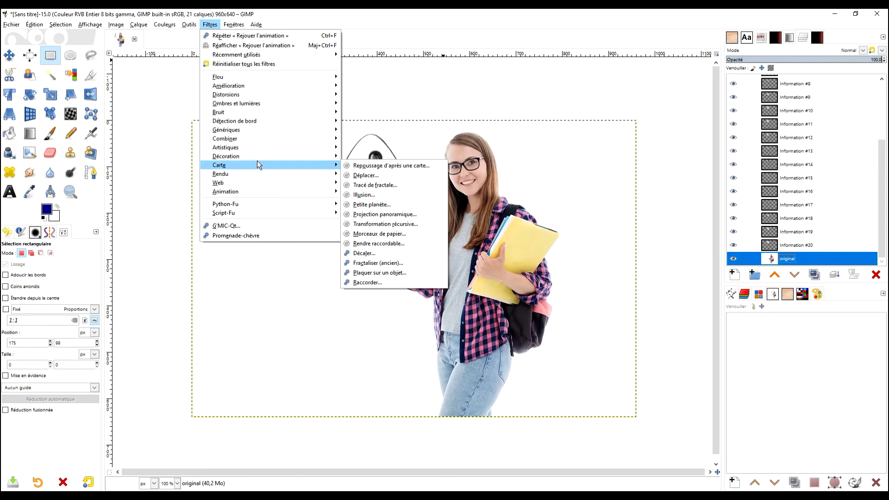
mouse_move(255, 191)
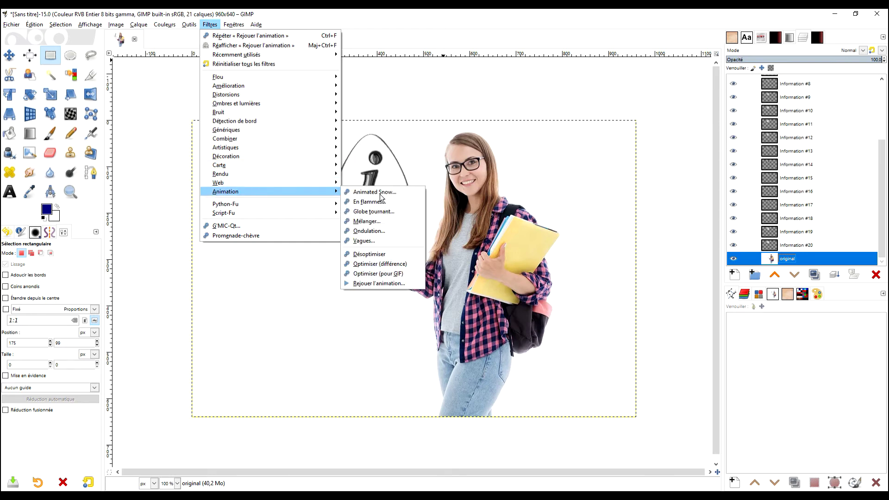
click(368, 221)
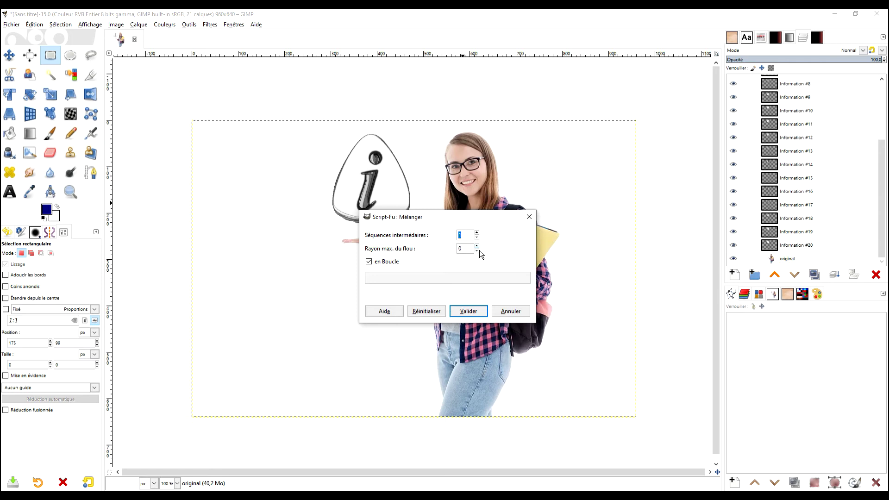
click(469, 312)
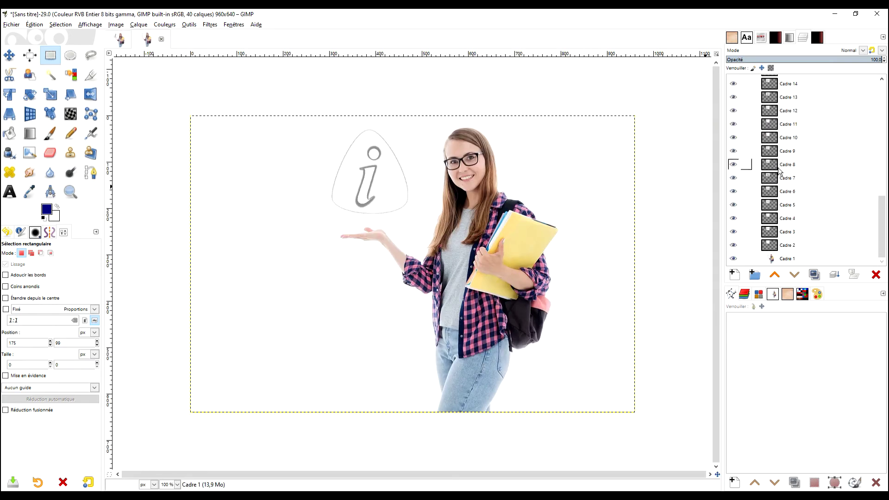
Play the blended animation in an enlarged preview using cumulative layers (combine) mode, and close the preview
click(210, 25)
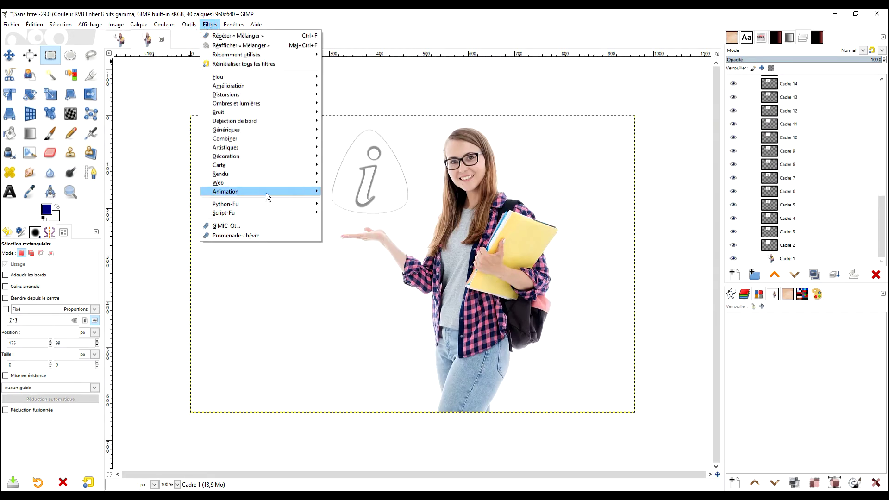
mouse_move(266, 191)
click(349, 287)
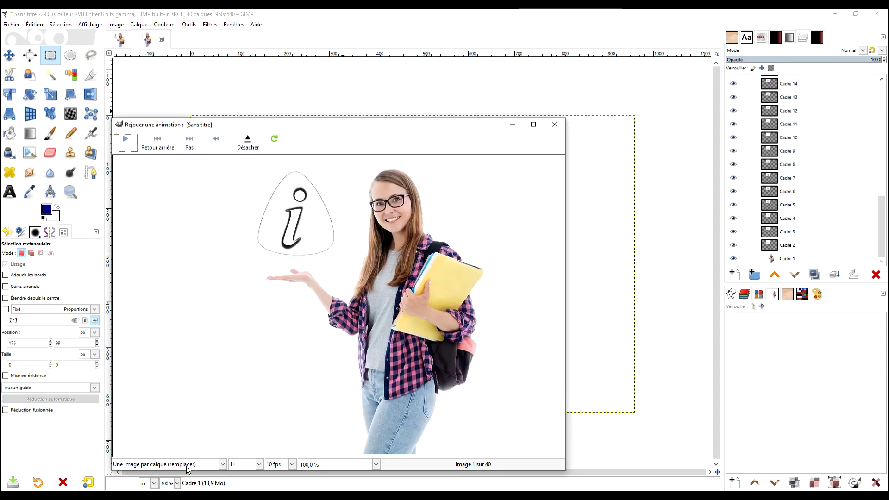
click(186, 465)
click(183, 477)
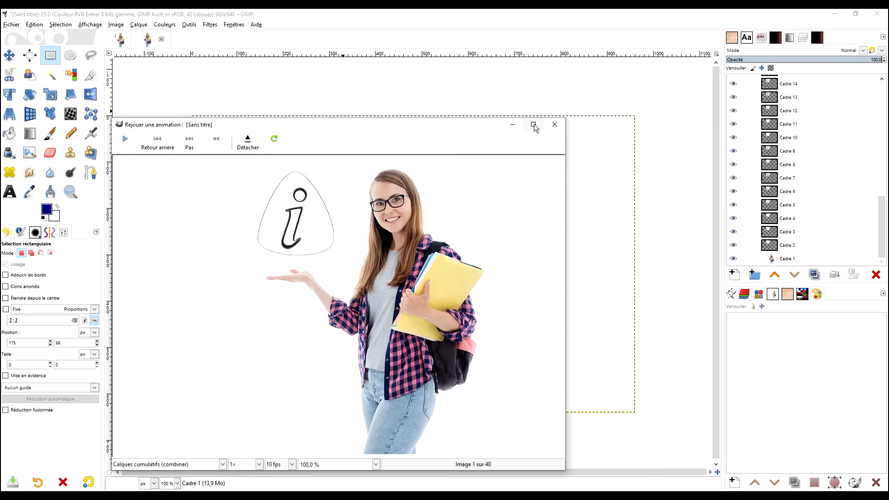
click(533, 124)
click(13, 26)
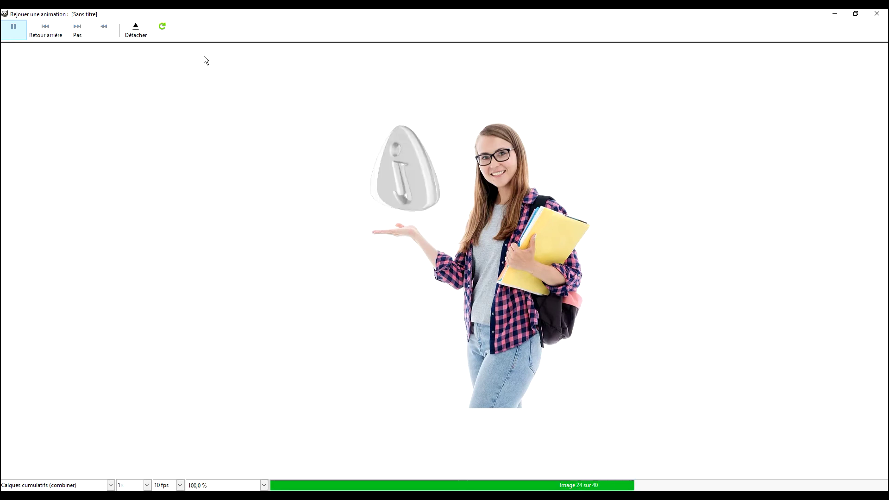
click(876, 16)
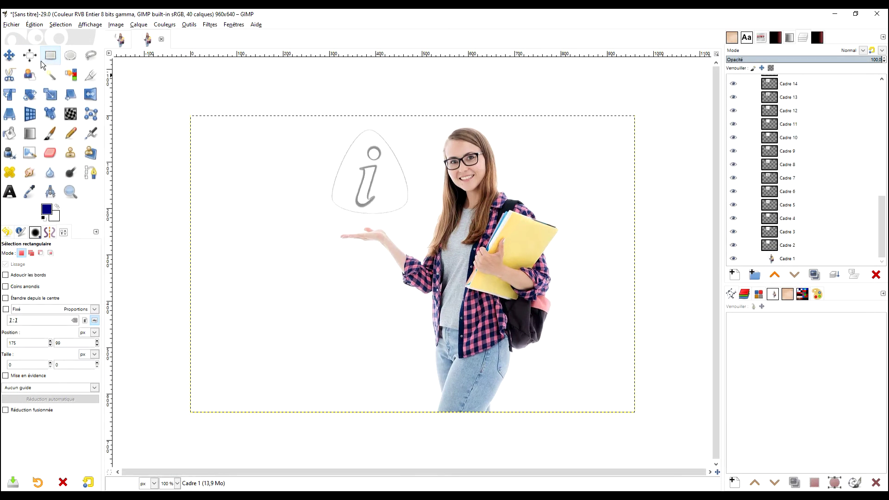
Crop all layers to about 511 × 635 px around the icon and the woman, with the current-layer-only option turned off
click(93, 76)
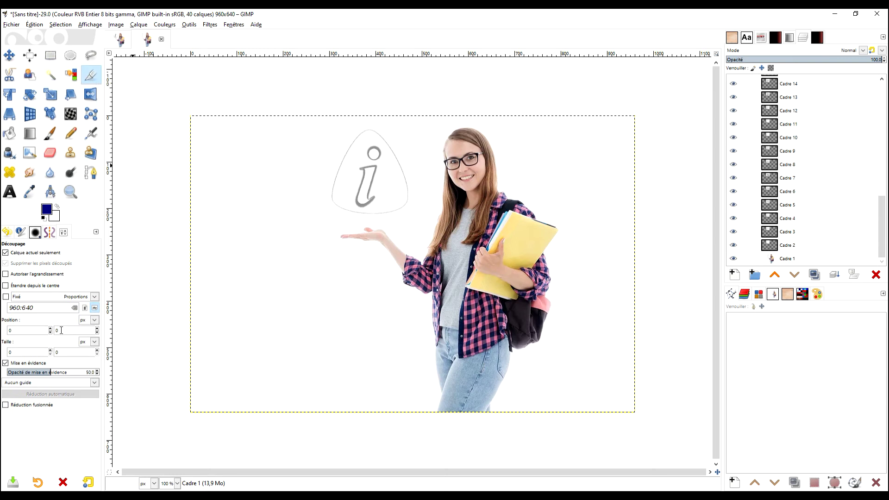
click(30, 254)
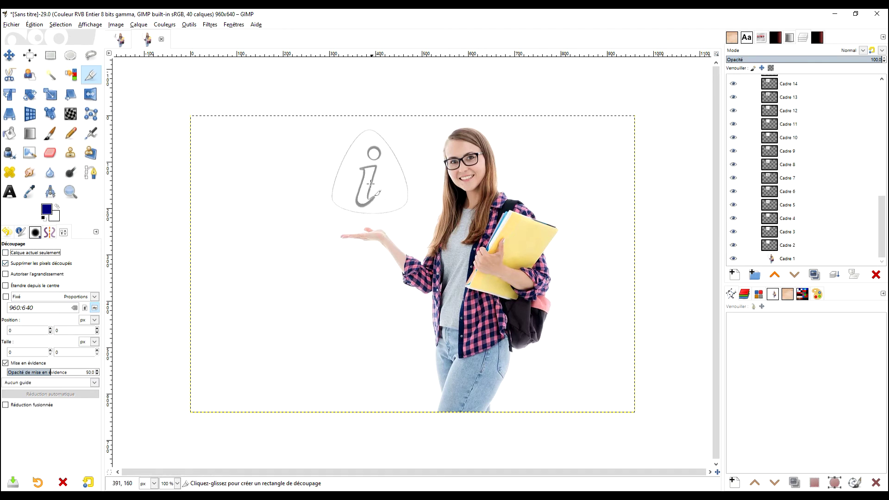
drag(331, 118, 564, 457)
drag(347, 249, 340, 253)
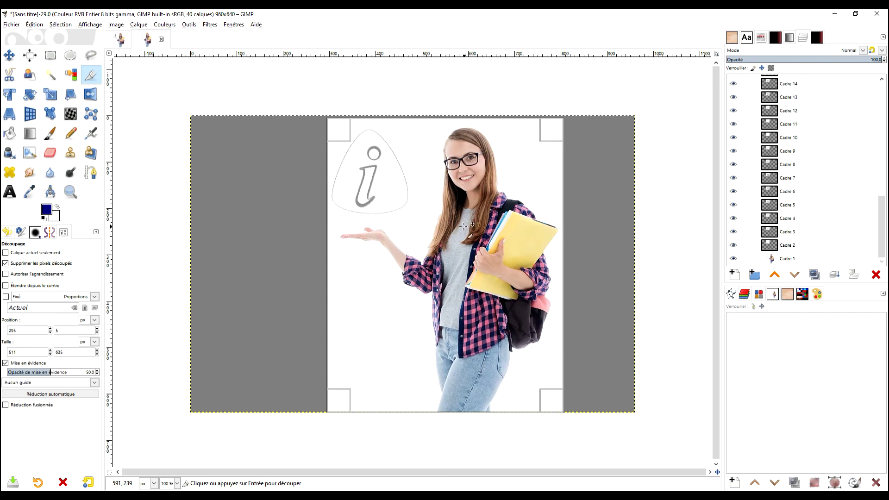
click(548, 269)
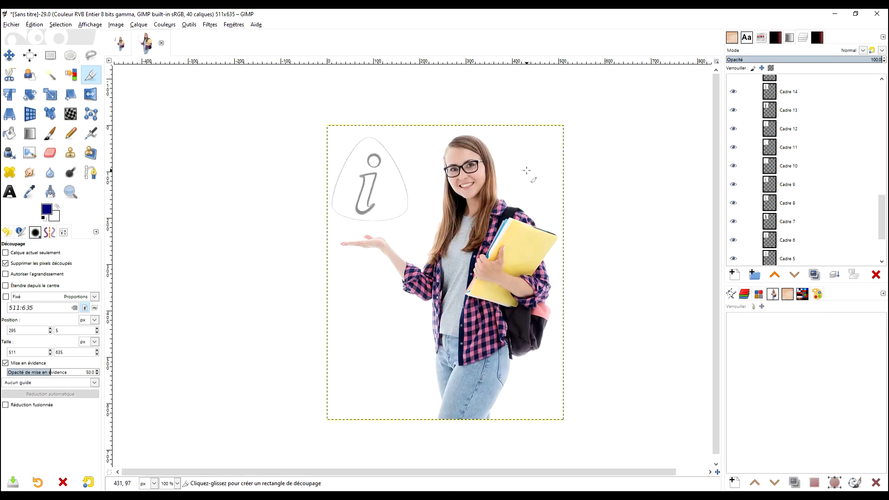
Play the cropped animation in an enlarged playback window and close the preview
click(210, 25)
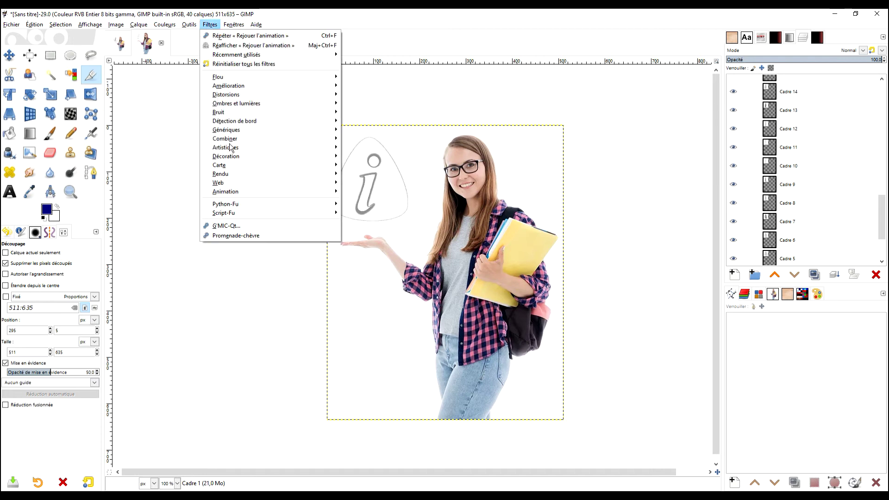
mouse_move(244, 193)
click(388, 279)
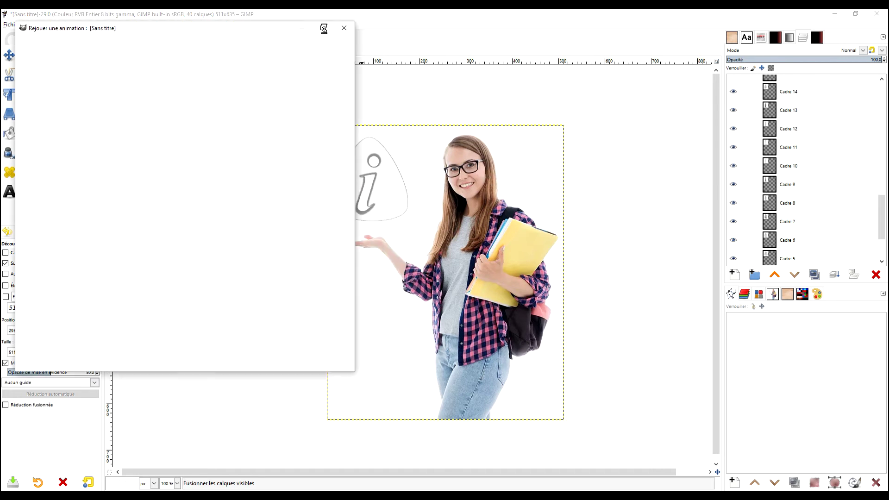
click(322, 26)
click(17, 32)
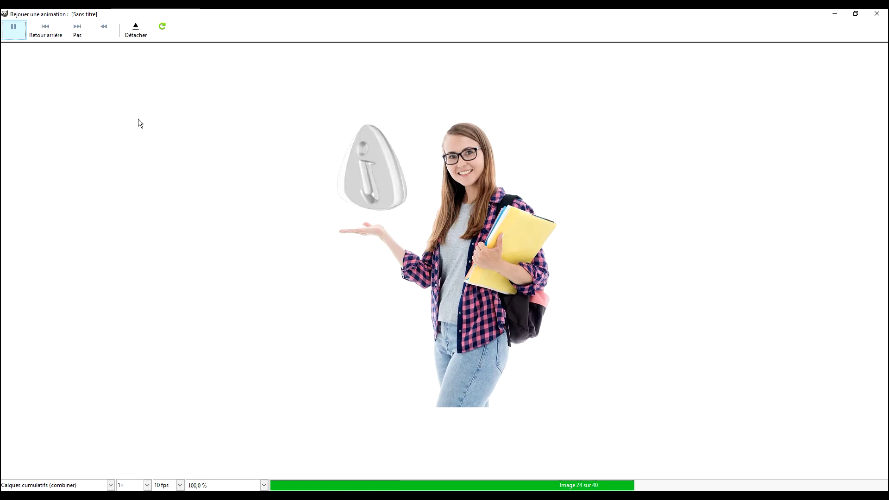
click(877, 17)
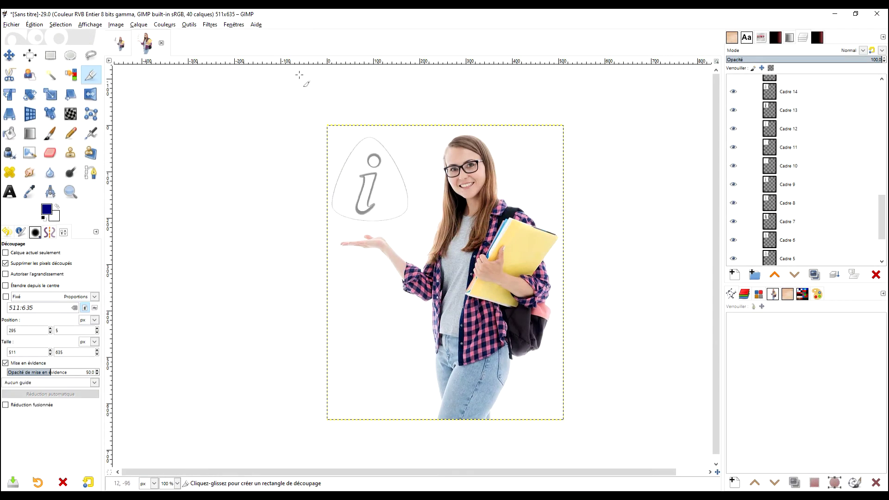
Start exporting the cropped animation under the file name info.gif
click(11, 24)
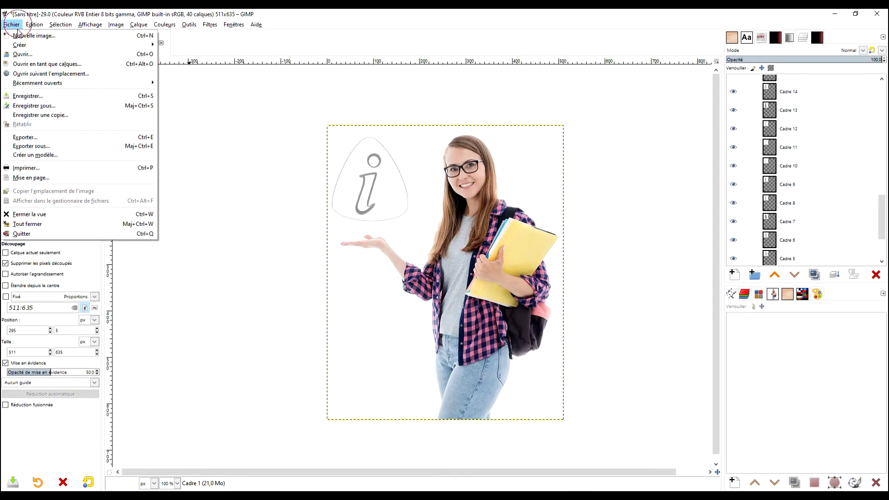
click(90, 144)
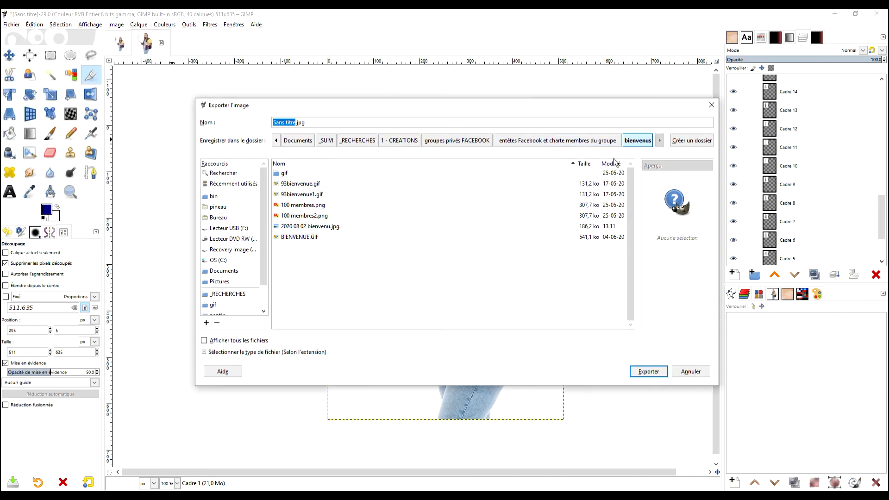
triple_click(330, 122)
text(info)
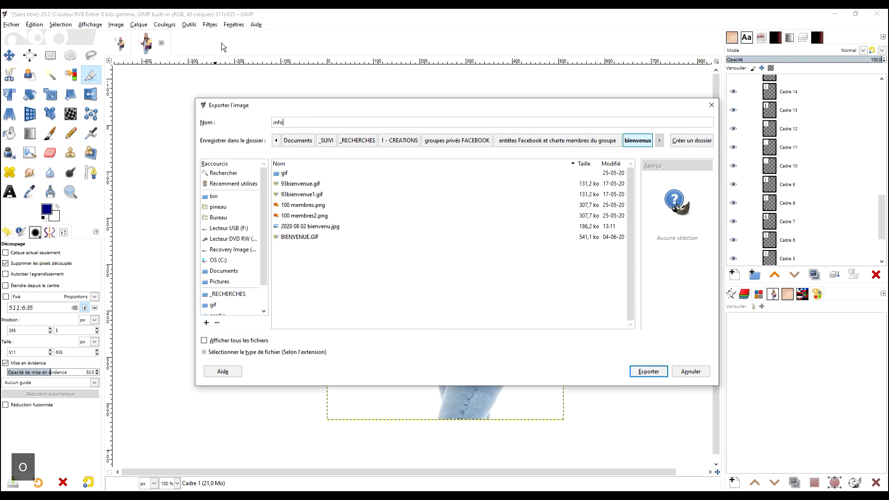
text(.gif)
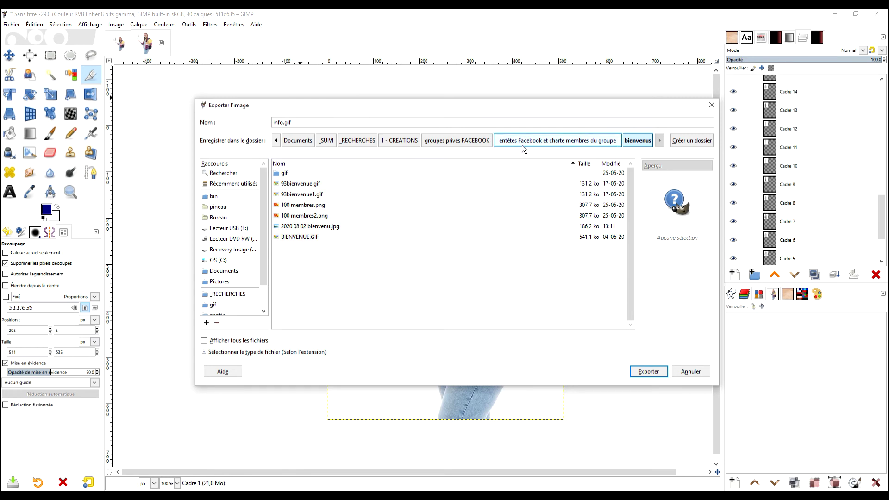
Set the export location to the GMIC folder inside groupes privés FACEBOOK > GIMP
click(469, 141)
double_click(288, 226)
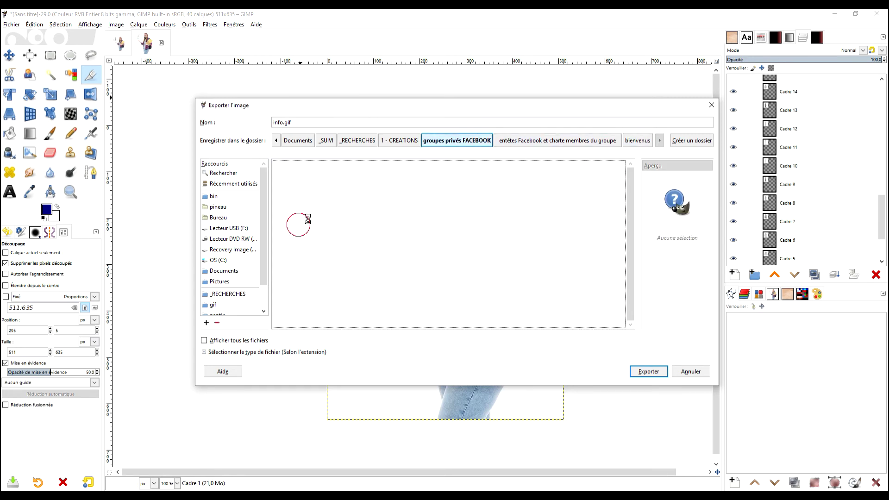
scroll(379, 220, down, 5)
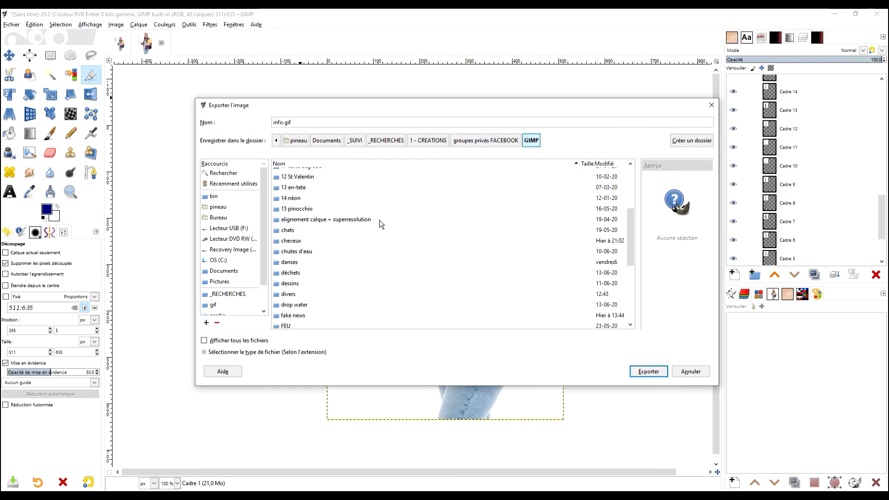
double_click(289, 294)
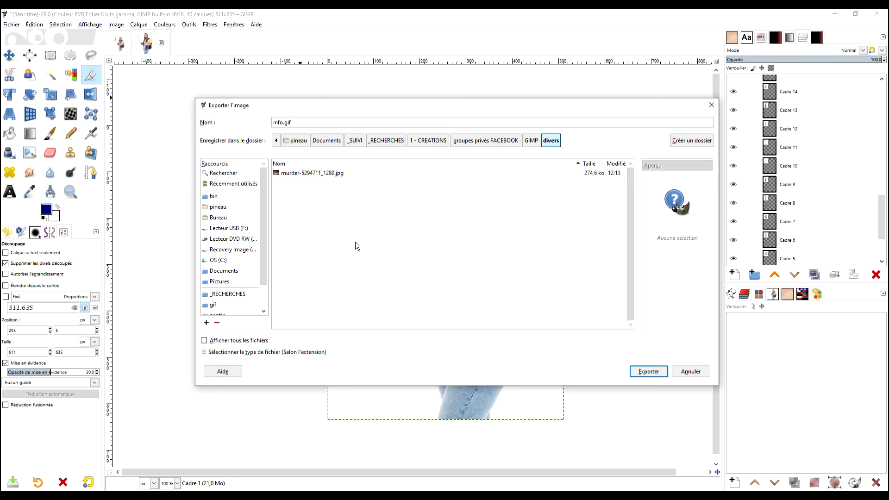
click(532, 140)
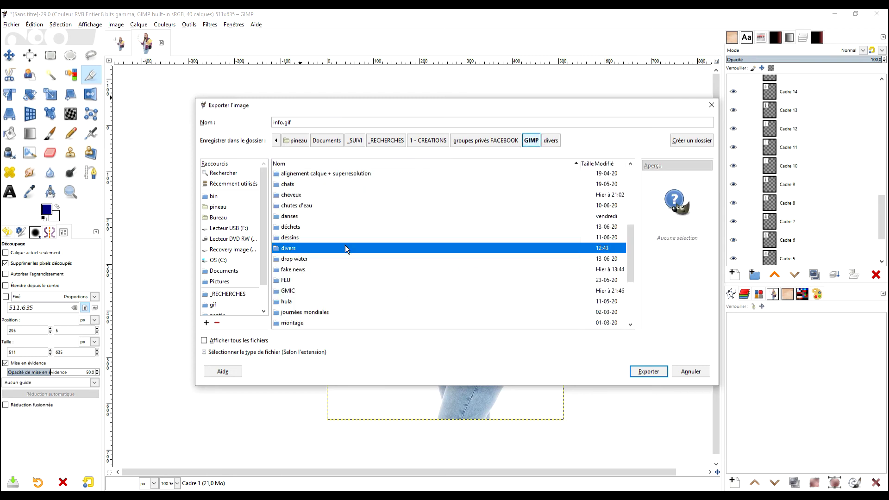
scroll(307, 297, down, 2)
click(295, 222)
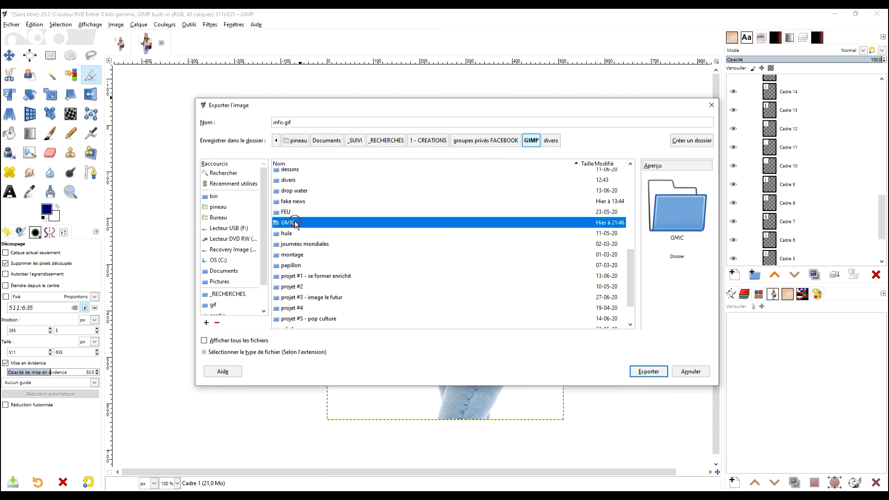
double_click(295, 223)
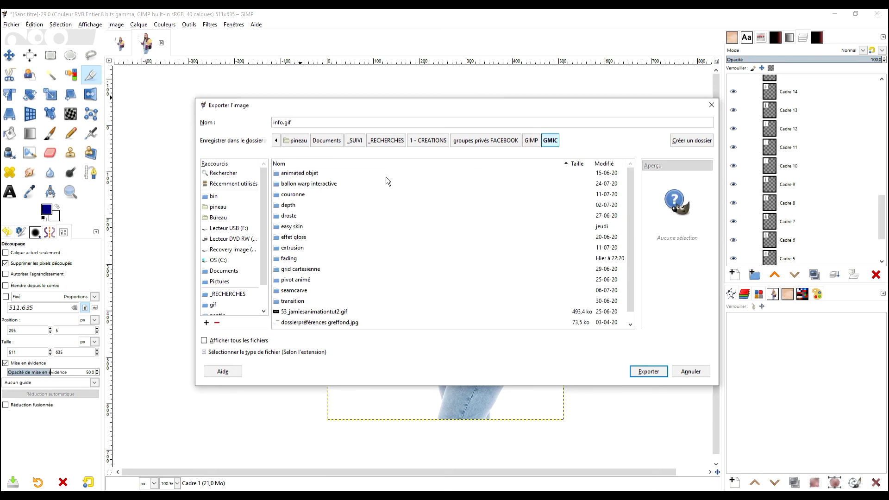
Create a new folder named animations inside the GMIC folder as the export destination
click(681, 142)
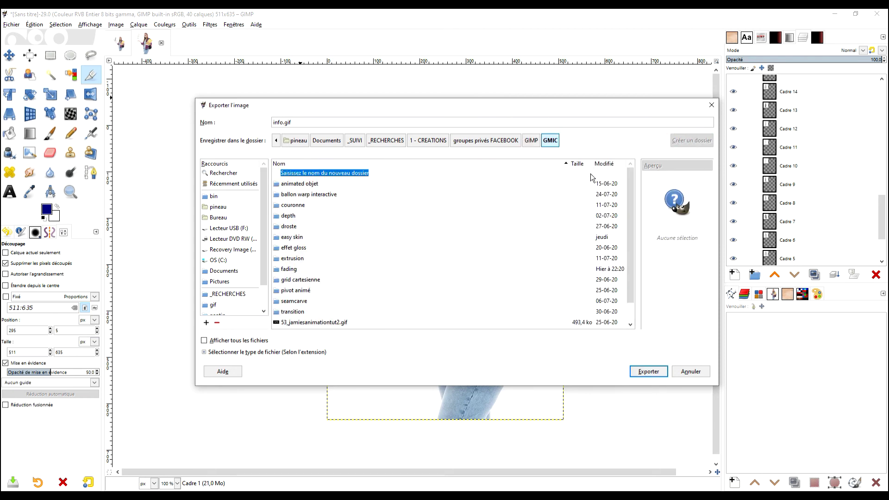
text(animations)
key(Return)
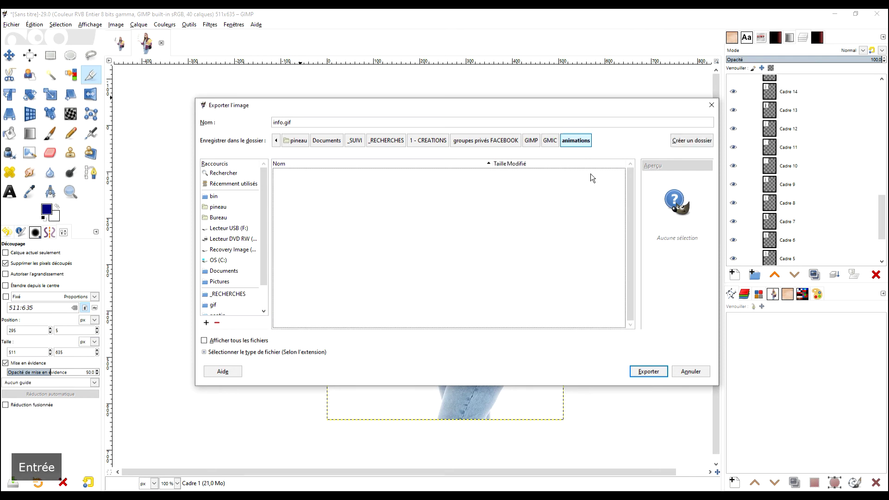
Export info.gif as an animation (En tant qu'animation) with endless looping and a 100 ms frame delay
click(647, 372)
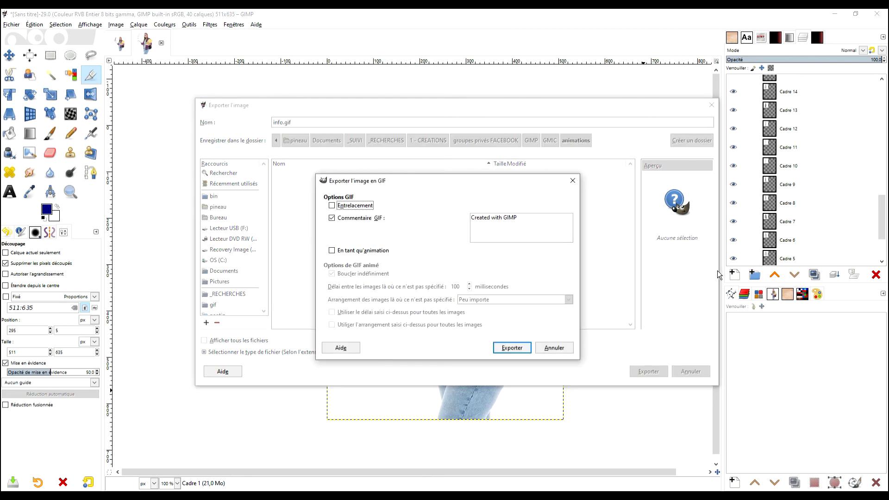
click(332, 250)
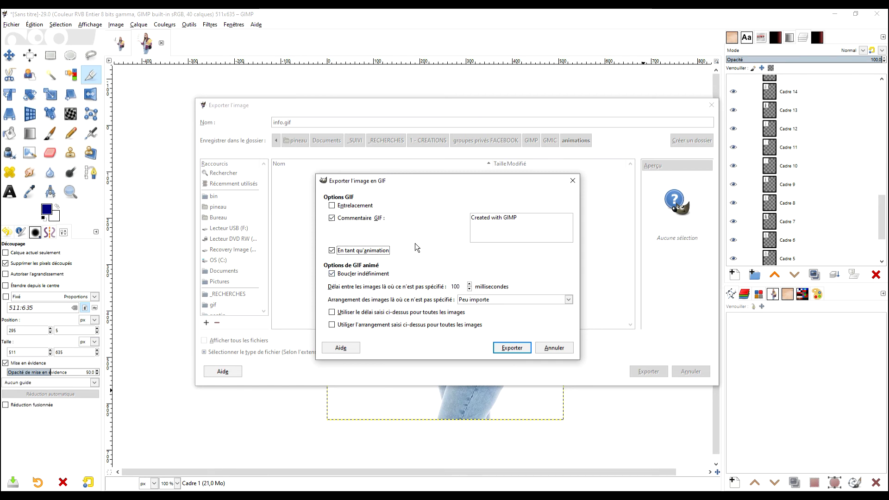
click(515, 350)
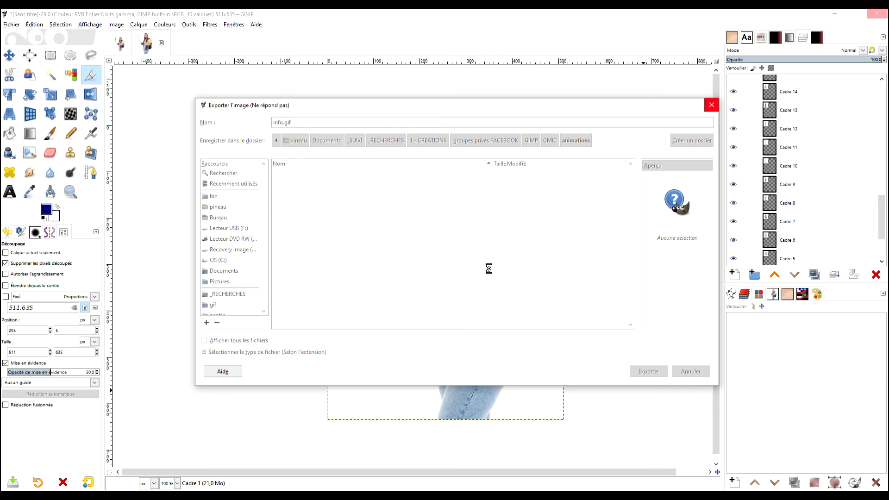
Convert the image to indexed colours with an optimal palette of at most 255 colours and reduced-bleeding Floyd-Steinberg dithering
mouse_move(102, 497)
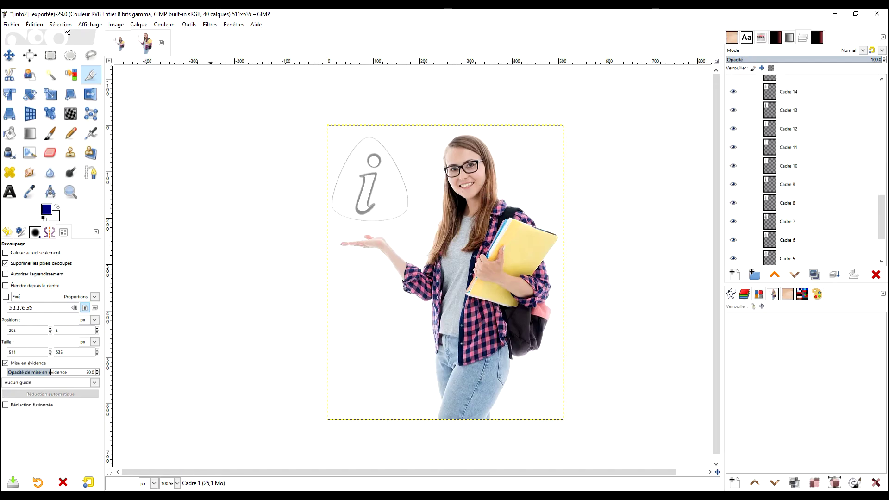
click(114, 24)
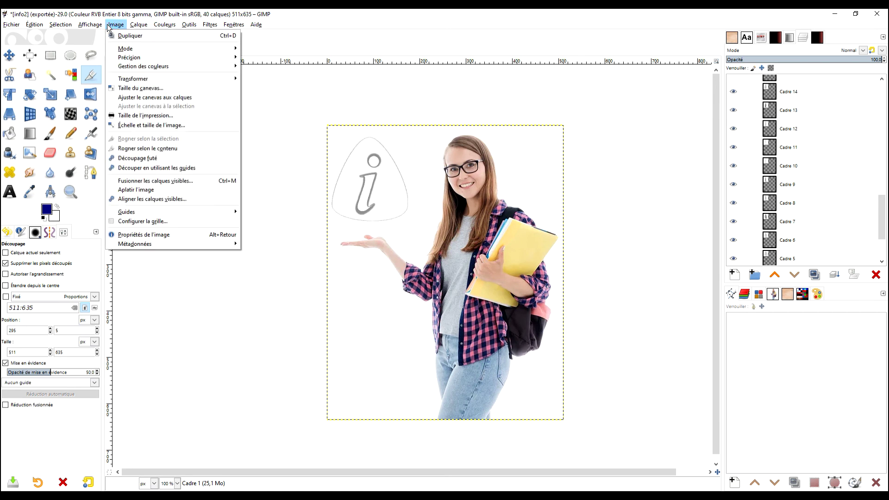
mouse_move(67, 26)
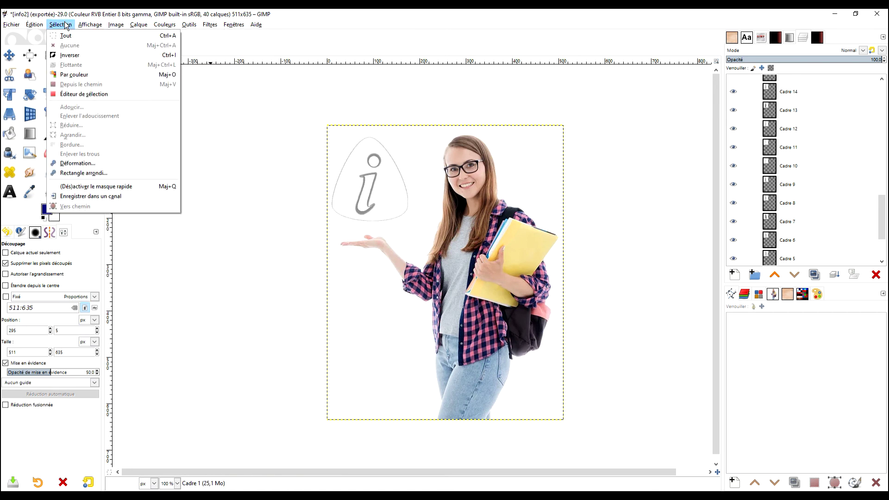
mouse_move(114, 27)
mouse_move(165, 28)
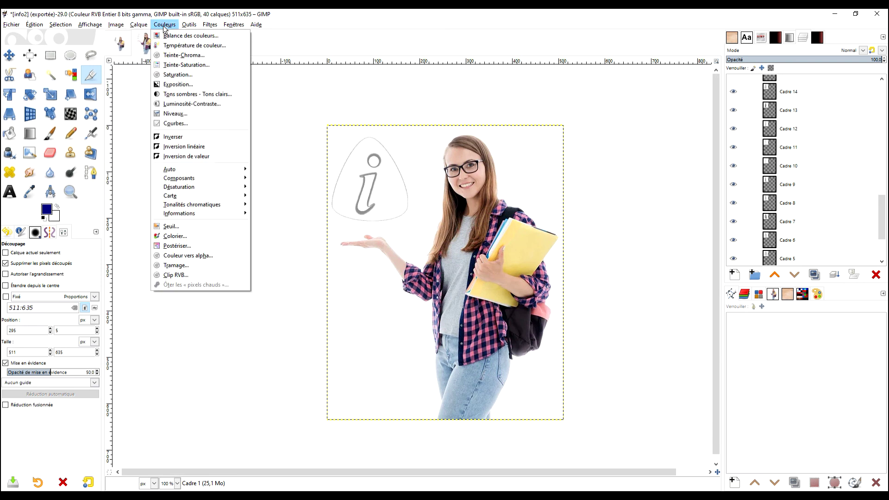
mouse_move(222, 49)
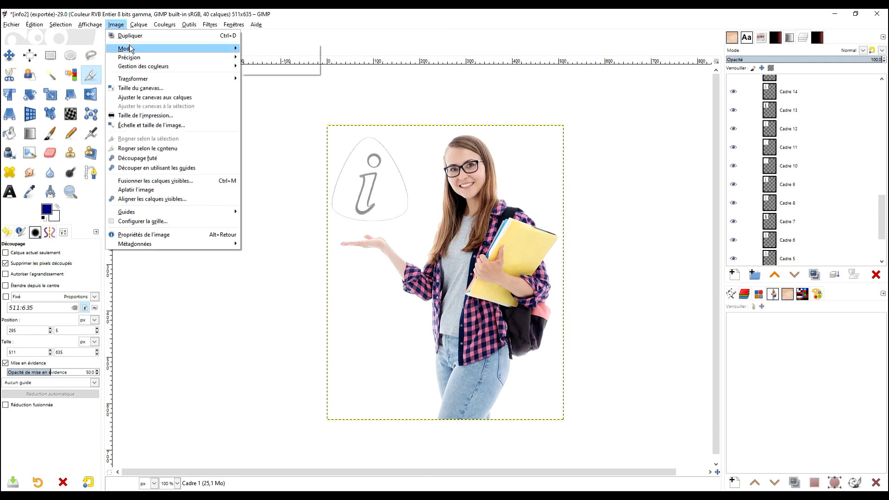
click(267, 68)
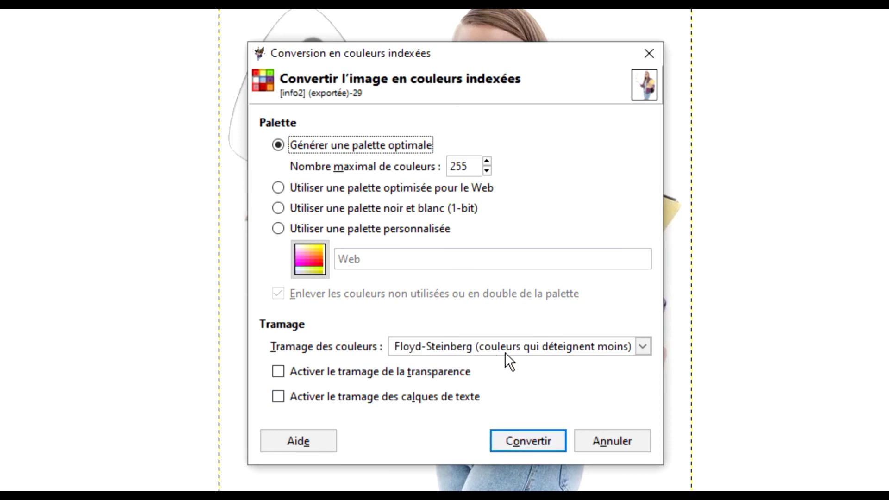
click(540, 428)
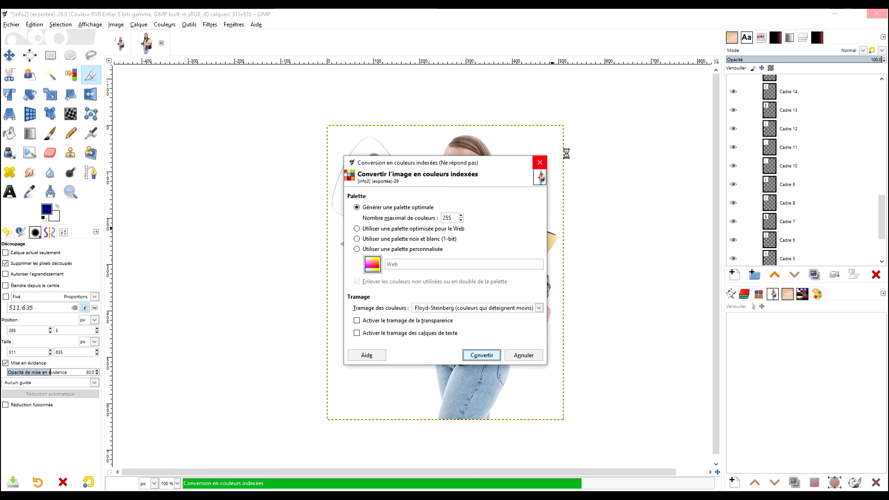
Export the indexed image as info3.gif in the animations folder, as an endlessly looping animation with a 100 ms frame delay
click(10, 25)
click(65, 146)
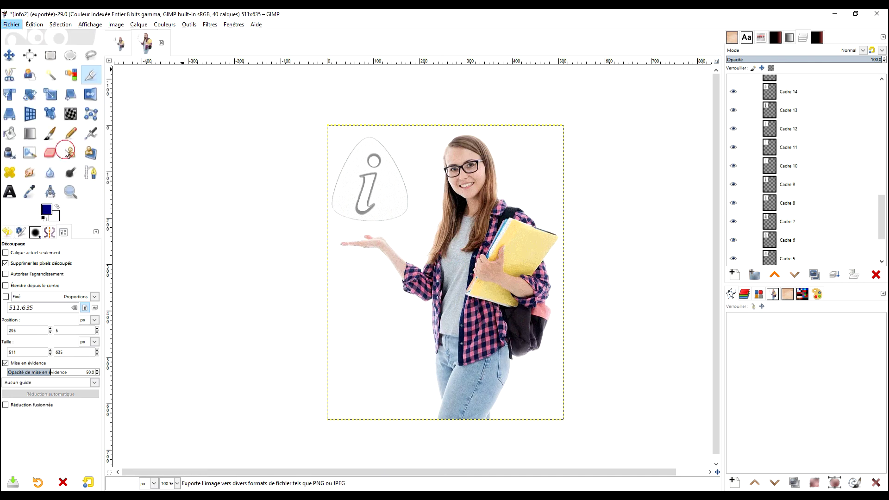
click(282, 123)
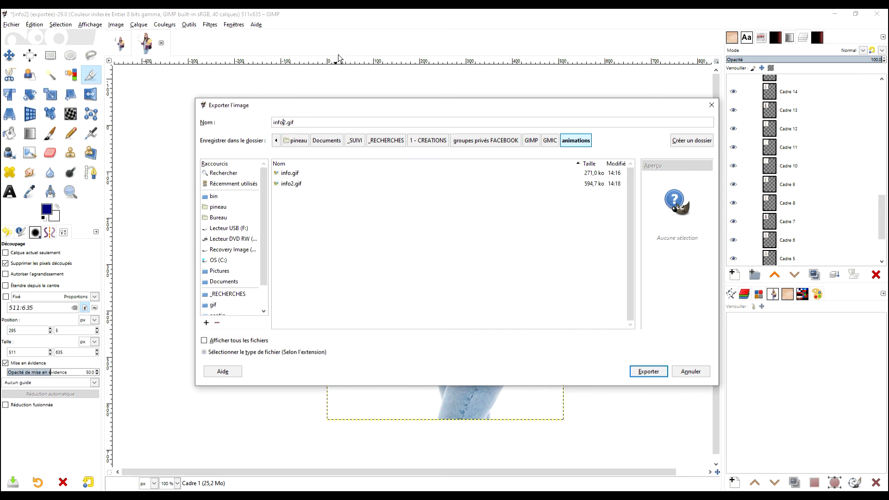
key(Delete)
text(3)
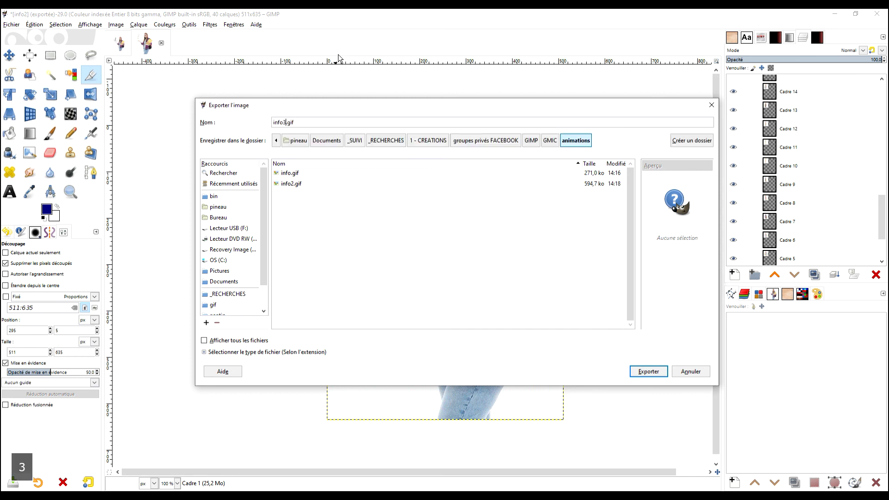
click(648, 370)
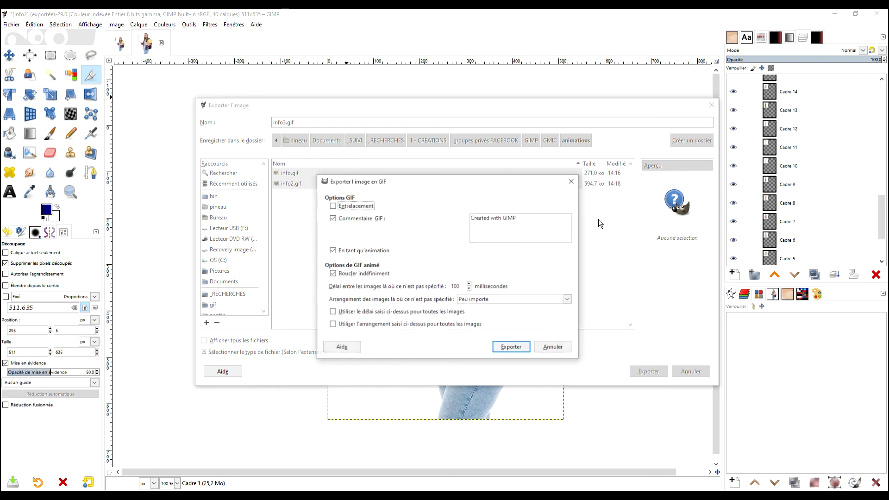
click(520, 350)
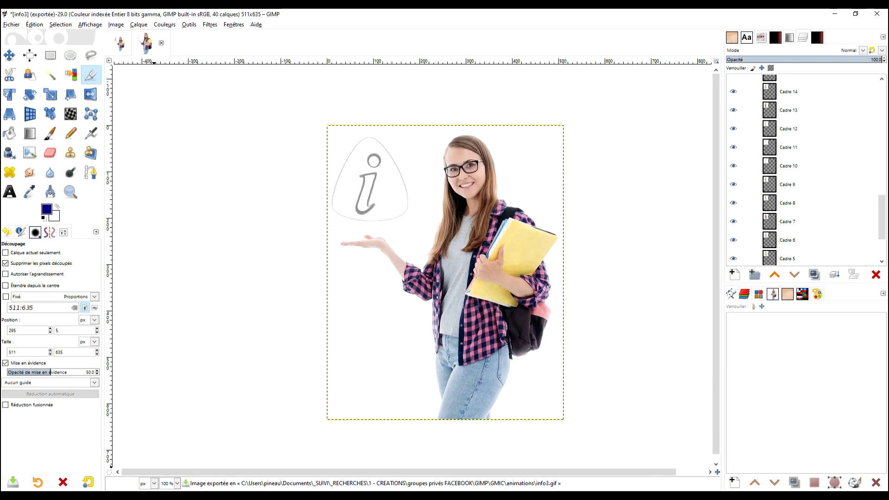
Switch to the animations folder in File Explorer and open info3 to view the exported animation
click(70, 457)
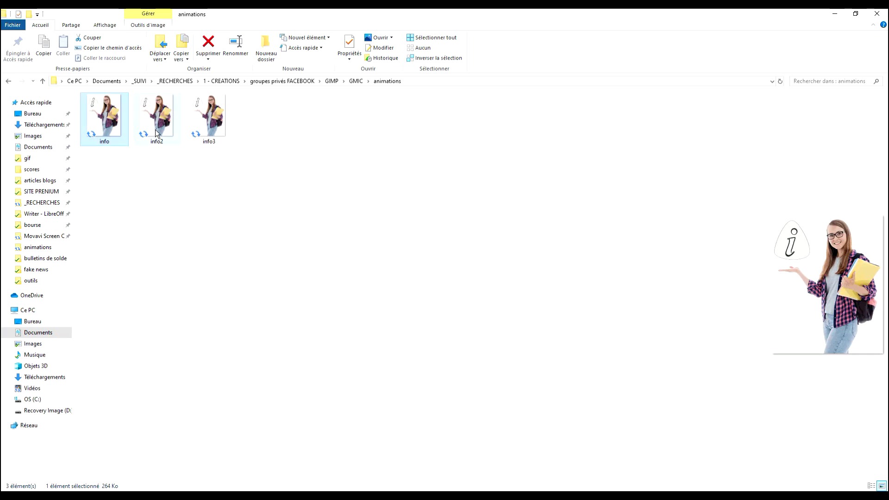
double_click(195, 108)
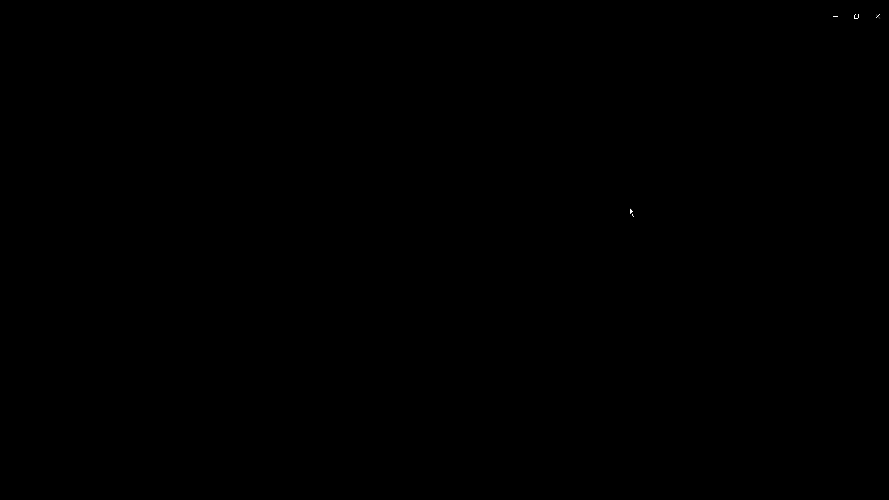